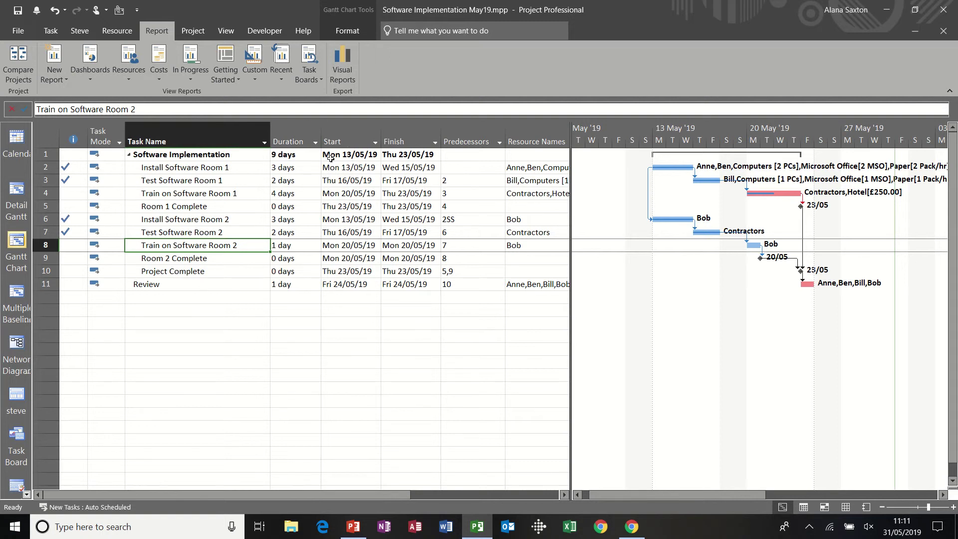
From the Start column's Custom Fields, rename task text field Text1 to 'Manager Responsible'
{"action": "left_click", "coordinate": [340, 135]}
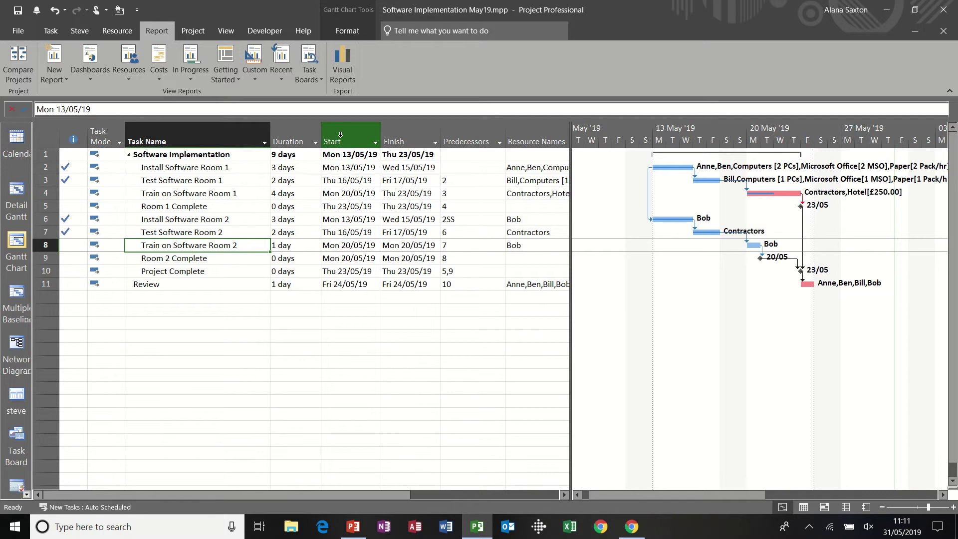
{"action": "right_click", "coordinate": [340, 137]}
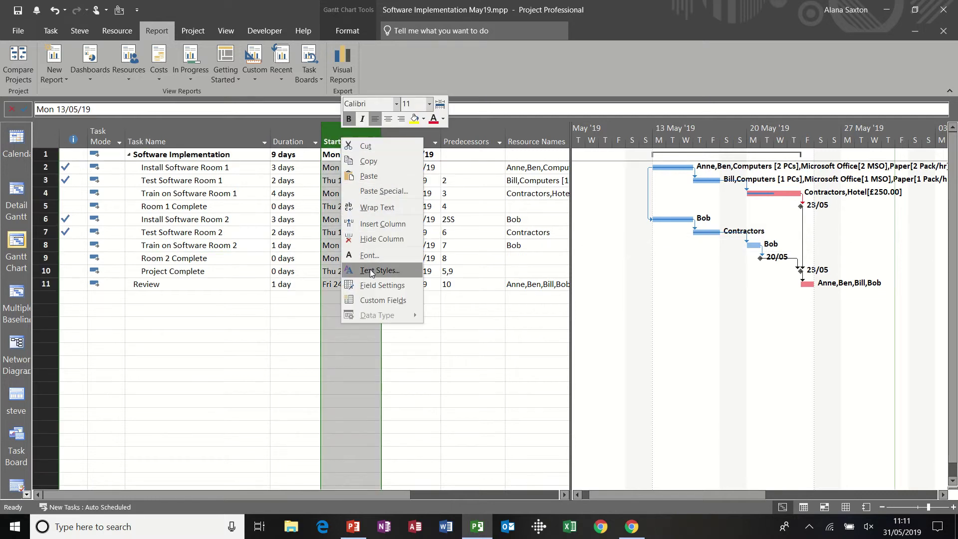
{"action": "left_click", "coordinate": [381, 301]}
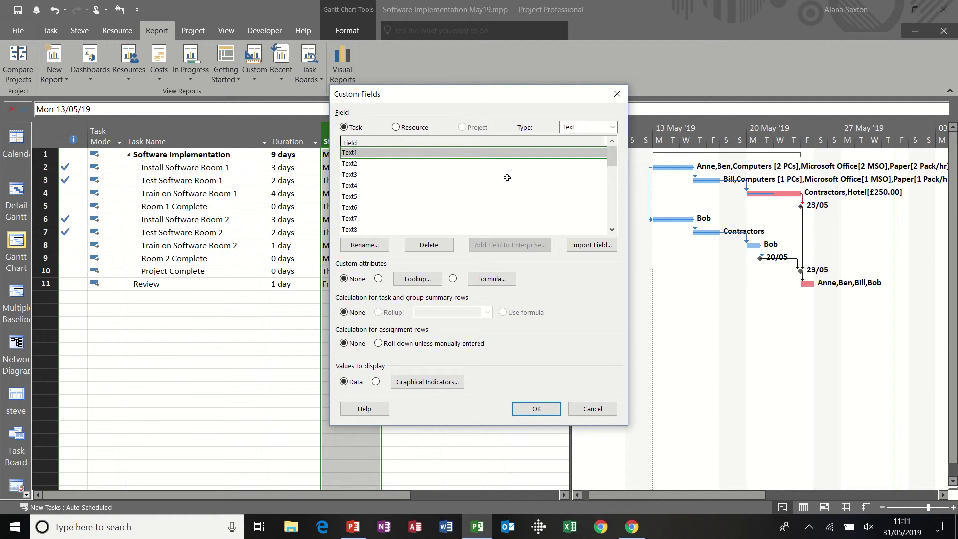
{"action": "left_click", "coordinate": [612, 127]}
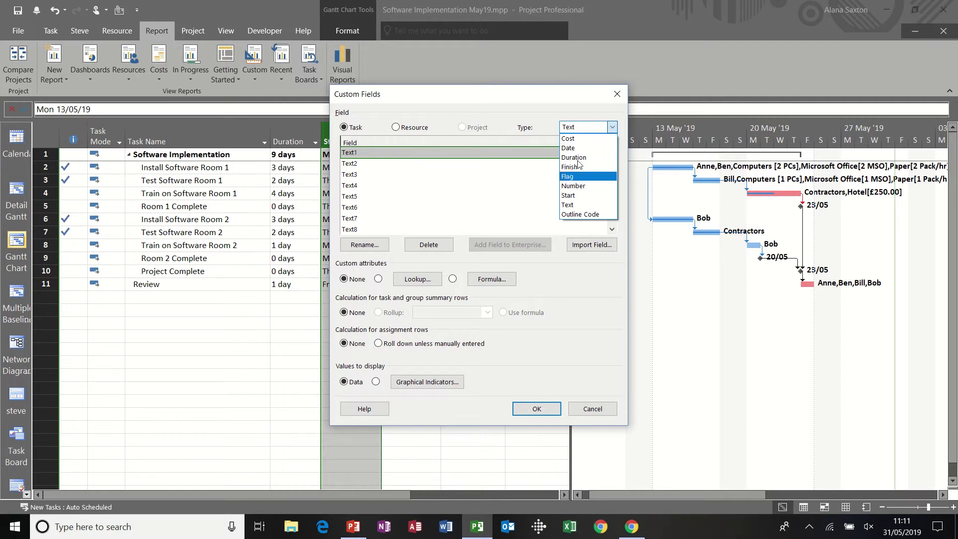
{"action": "left_click", "coordinate": [612, 127]}
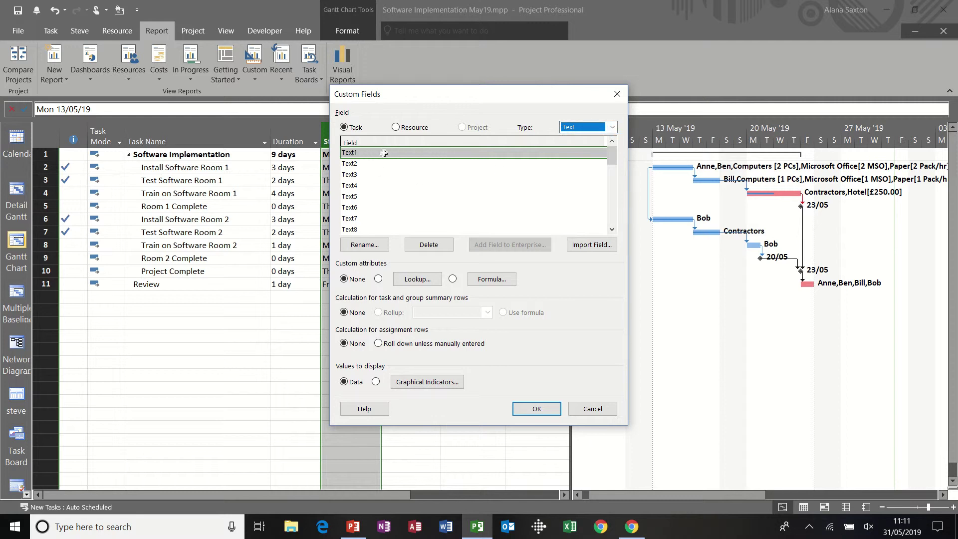
{"action": "left_click", "coordinate": [365, 245]}
{"action": "type", "text": "Manager Res"}
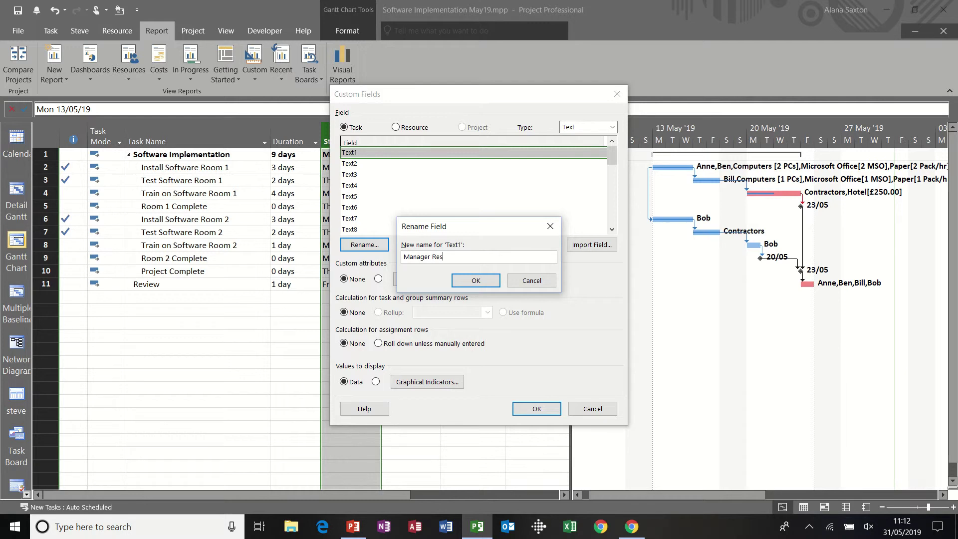
{"action": "type", "text": "ponsible"}
{"action": "left_click", "coordinate": [475, 281]}
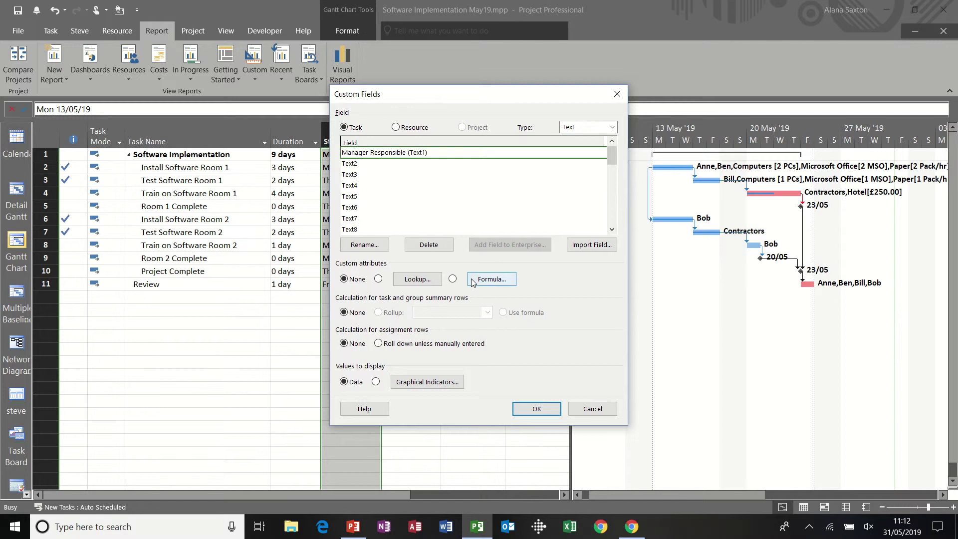
Build a lookup table of three manager names with extension descriptions, restricting the field to those values
{"action": "left_click", "coordinate": [415, 280]}
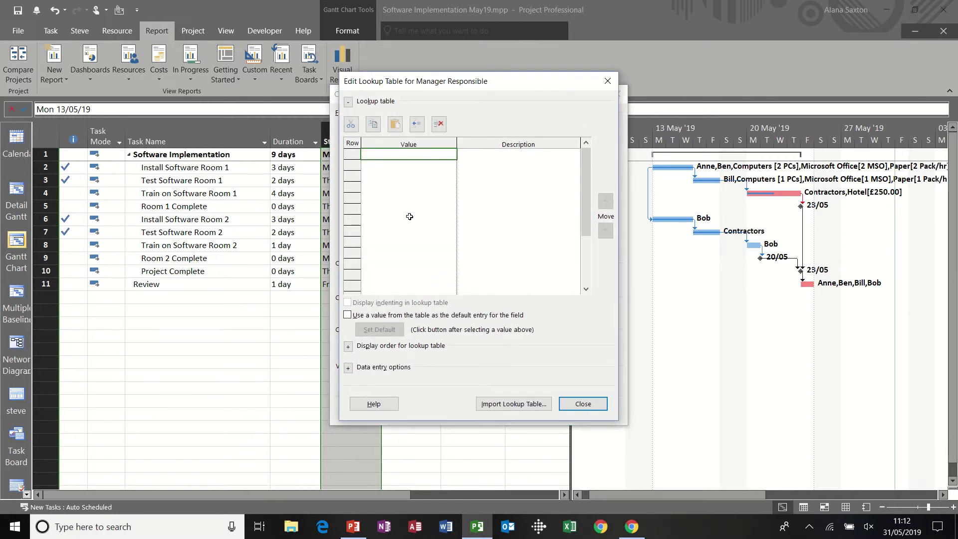
{"action": "type", "text": "Mr Black Ext 123"}
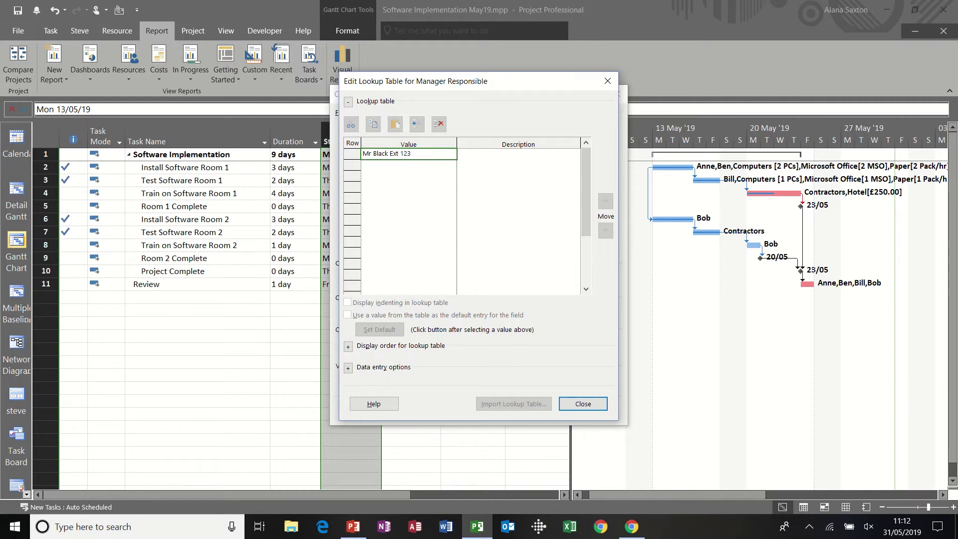
{"action": "left_click", "coordinate": [389, 165]}
{"action": "type", "text": "M"}
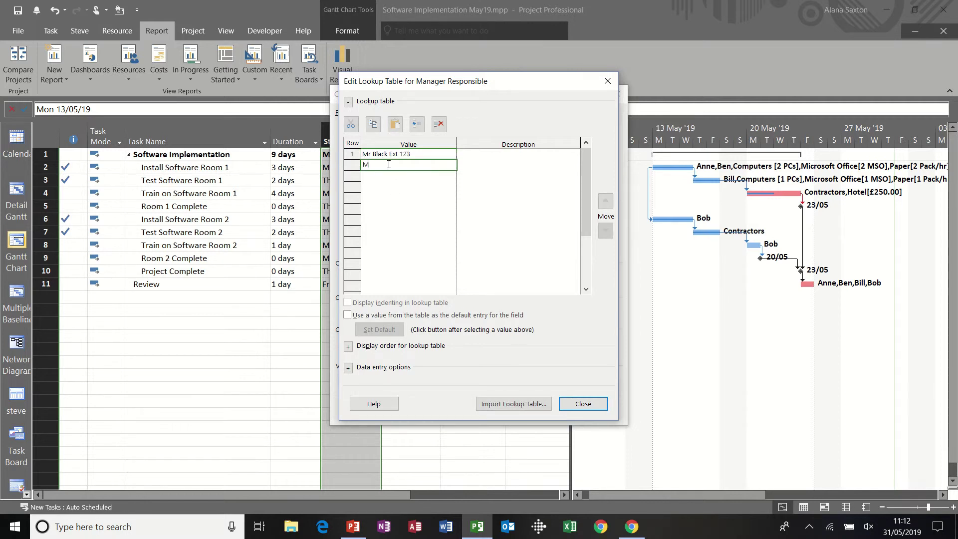
{"action": "type", "text": "iss White"}
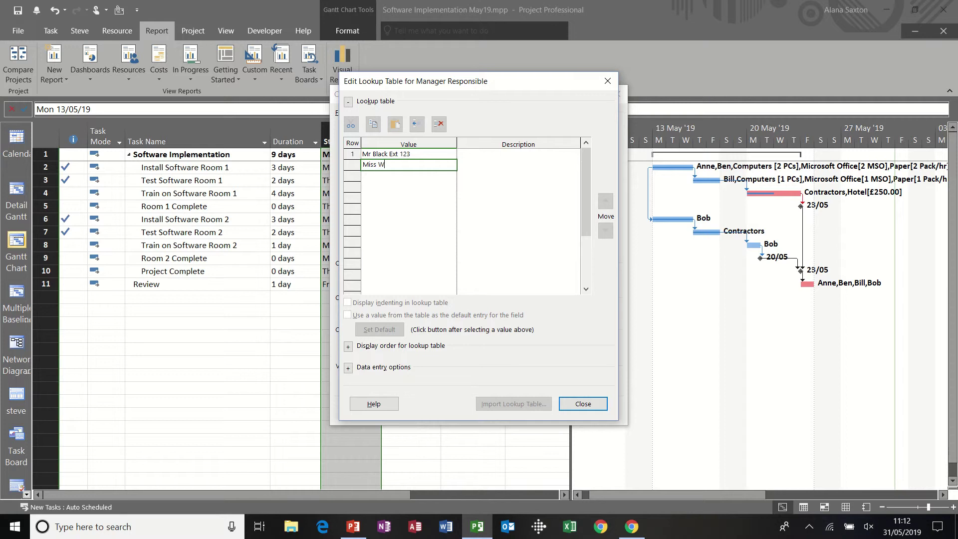
{"action": "left_click", "coordinate": [471, 166]}
{"action": "type", "text": "Ext"}
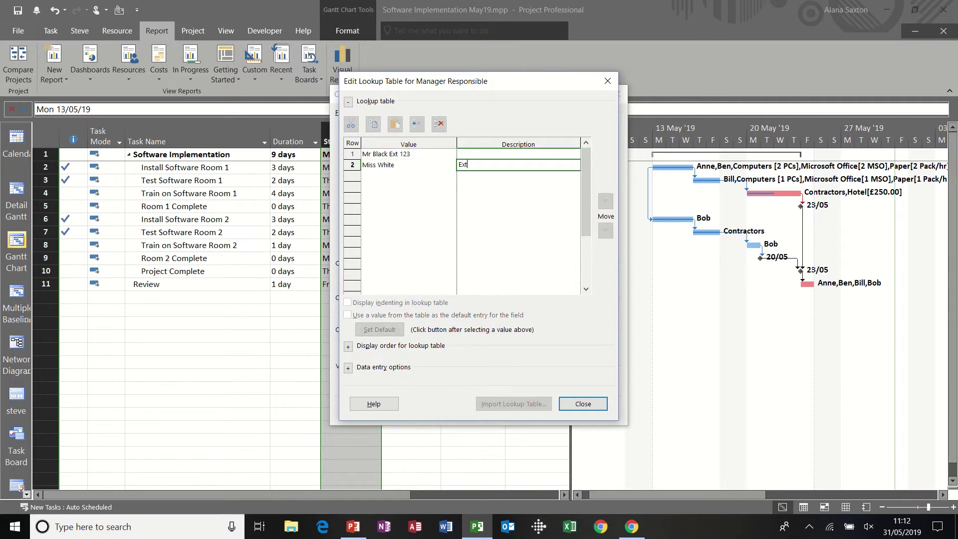
{"action": "type", "text": " 111"}
{"action": "left_click", "coordinate": [411, 176]}
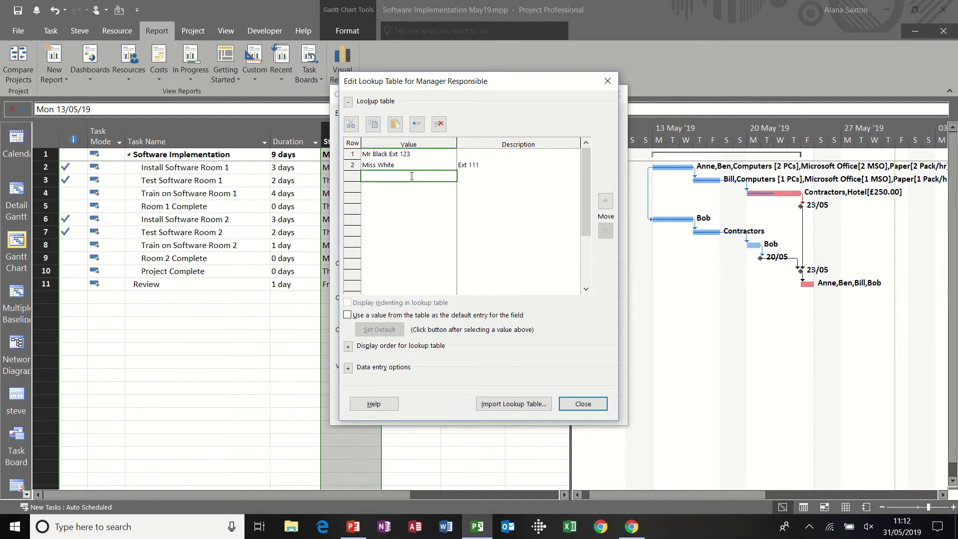
{"action": "type", "text": "Mr Green Ext 333"}
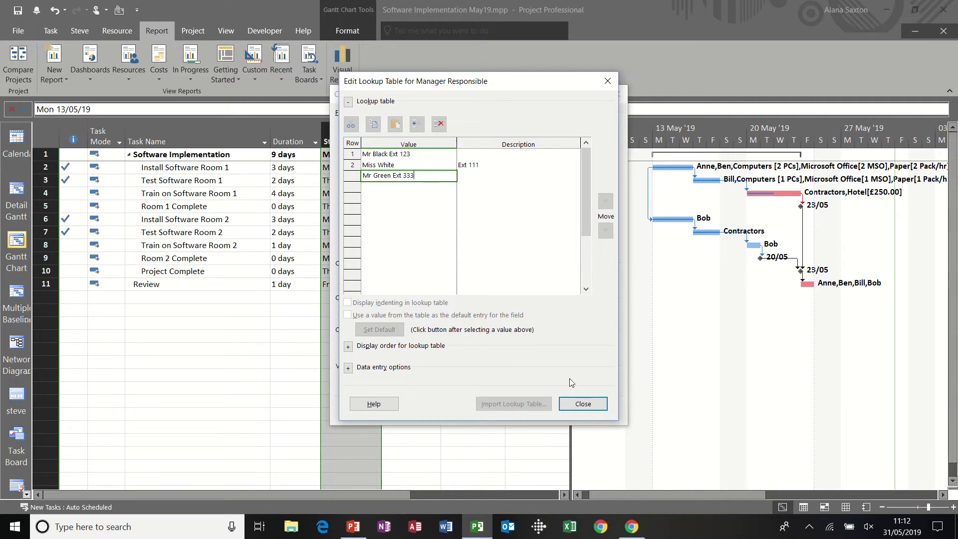
{"action": "left_click", "coordinate": [578, 402]}
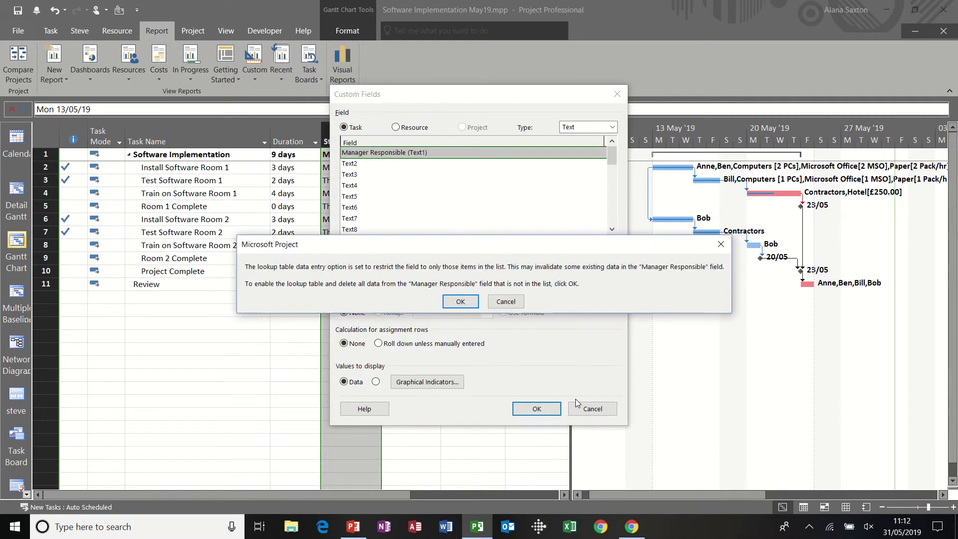
{"action": "left_click", "coordinate": [461, 302]}
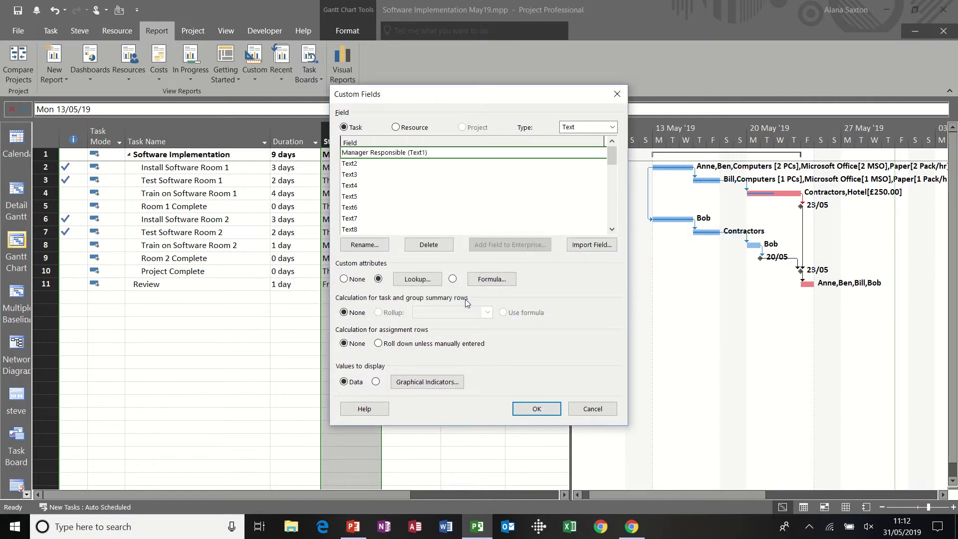
{"action": "left_click", "coordinate": [361, 162]}
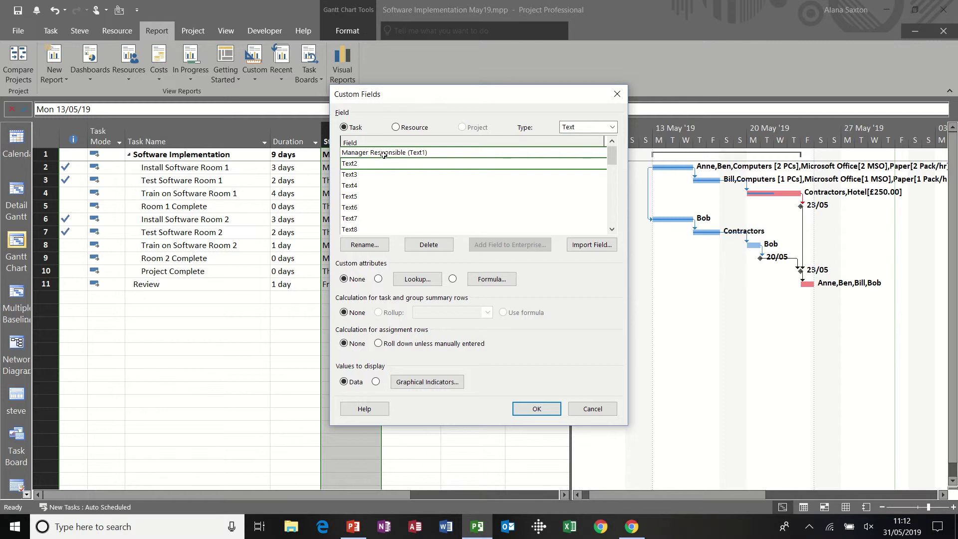
Apply the custom fields and insert a Manager Responsible column before the Finish column
{"action": "left_click", "coordinate": [535, 409]}
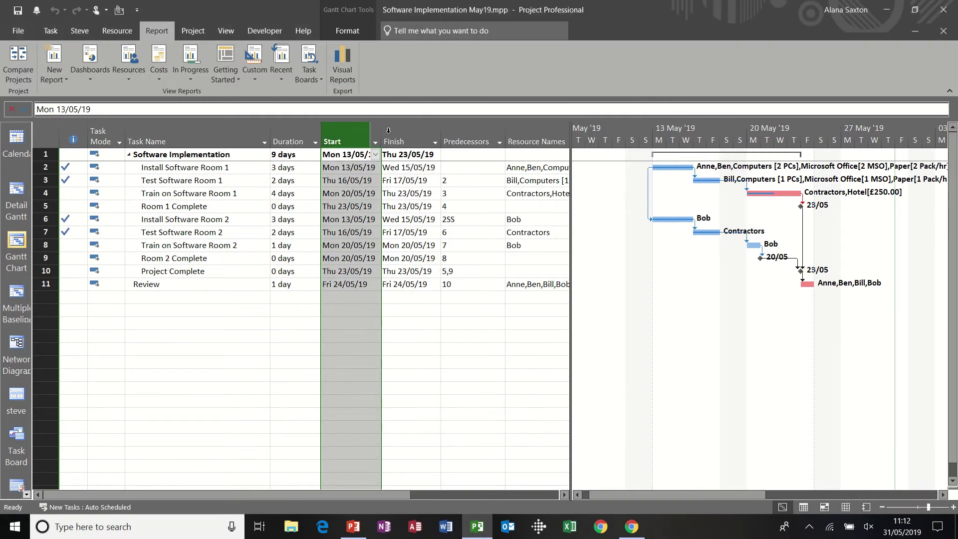
{"action": "right_click", "coordinate": [403, 131]}
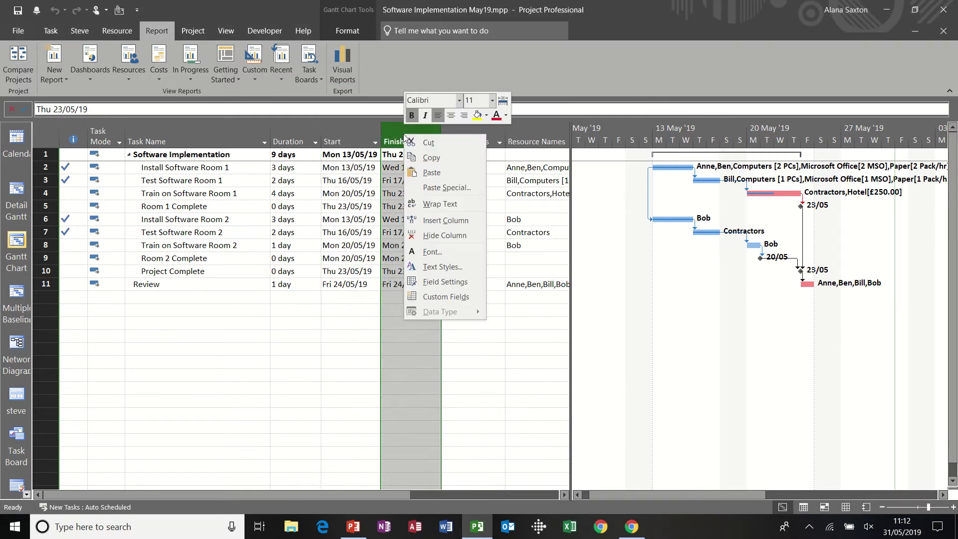
{"action": "left_click", "coordinate": [442, 223]}
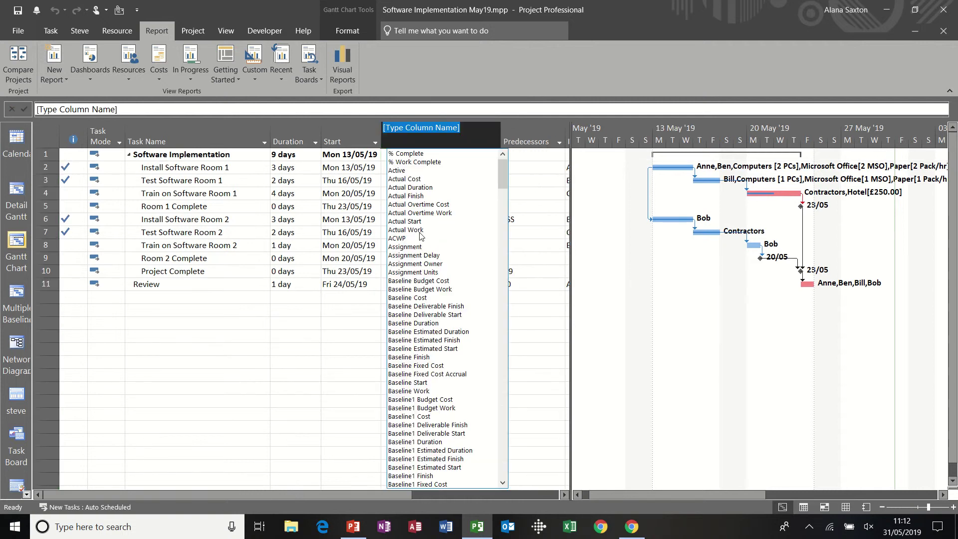
{"action": "type", "text": "task Calendar"}
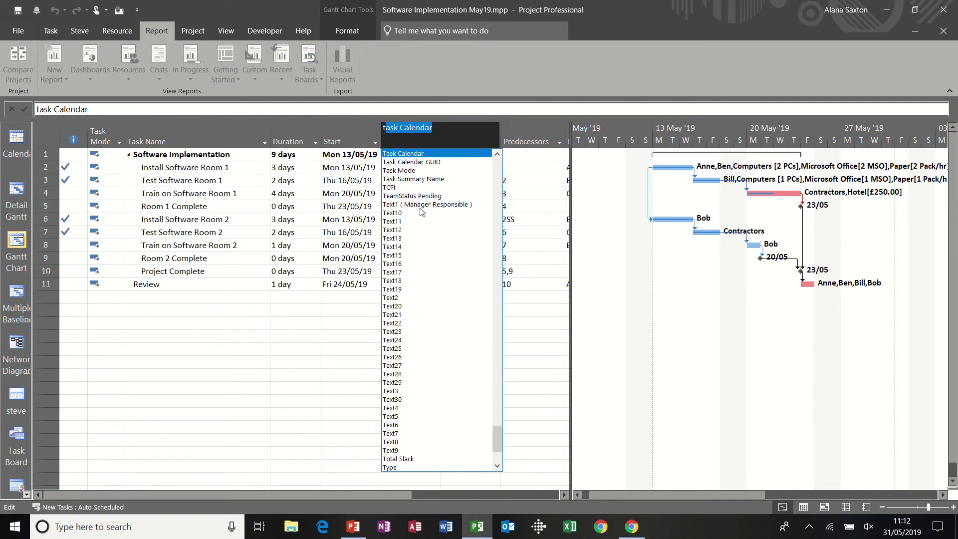
{"action": "left_click", "coordinate": [420, 205]}
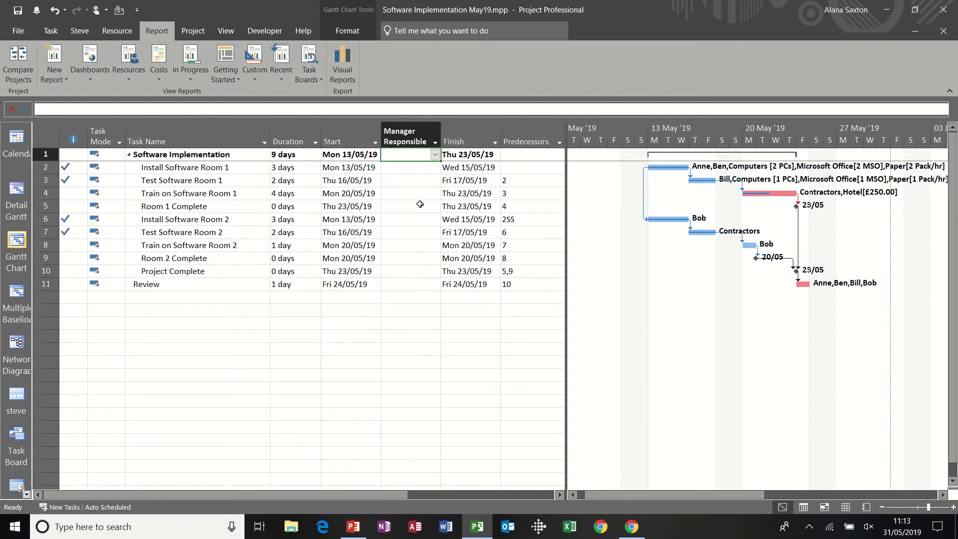
Assign the first manager to Install Software Room 1 and widen the Manager Responsible column
{"action": "left_click", "coordinate": [435, 155]}
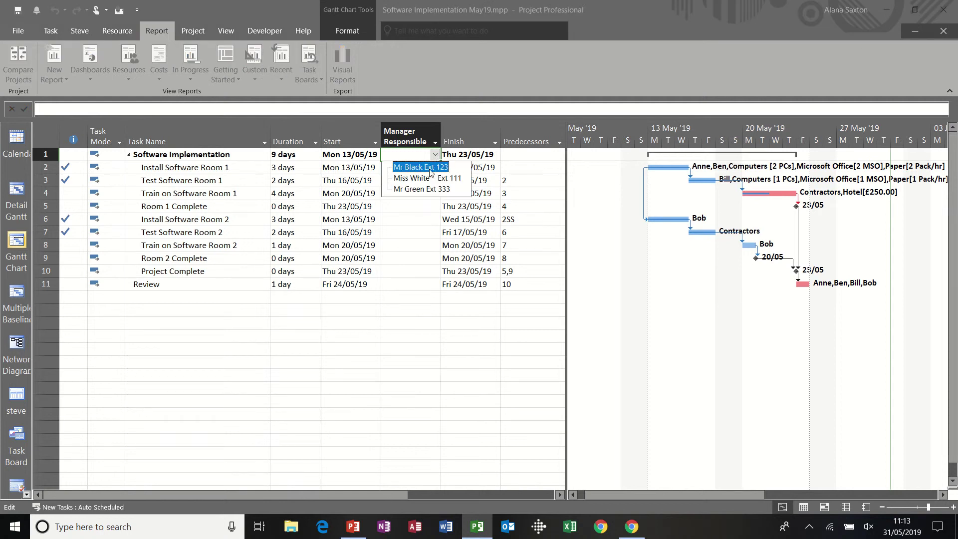
{"action": "key", "text": "Escape"}
{"action": "left_click", "coordinate": [405, 171]}
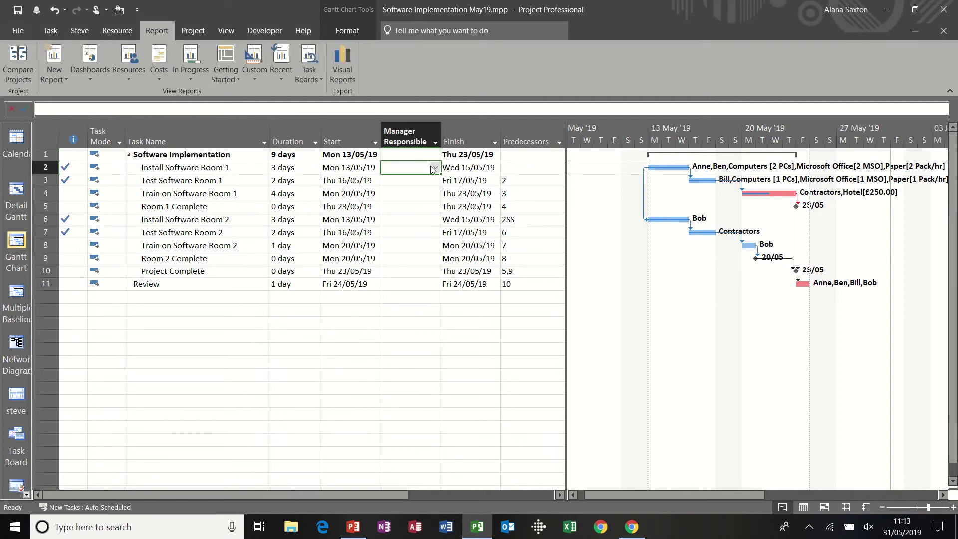
{"action": "left_click", "coordinate": [435, 167]}
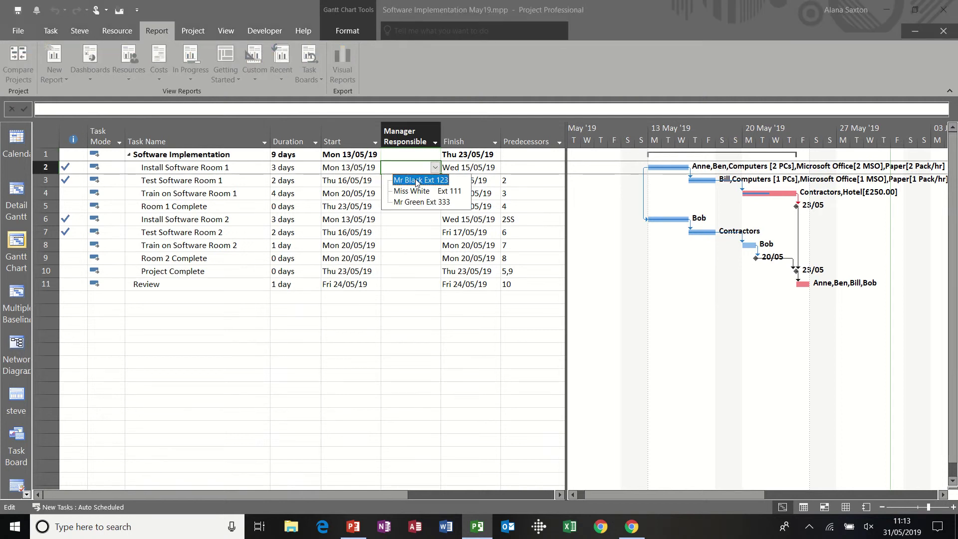
{"action": "left_click", "coordinate": [416, 180]}
{"action": "key", "text": "Return"}
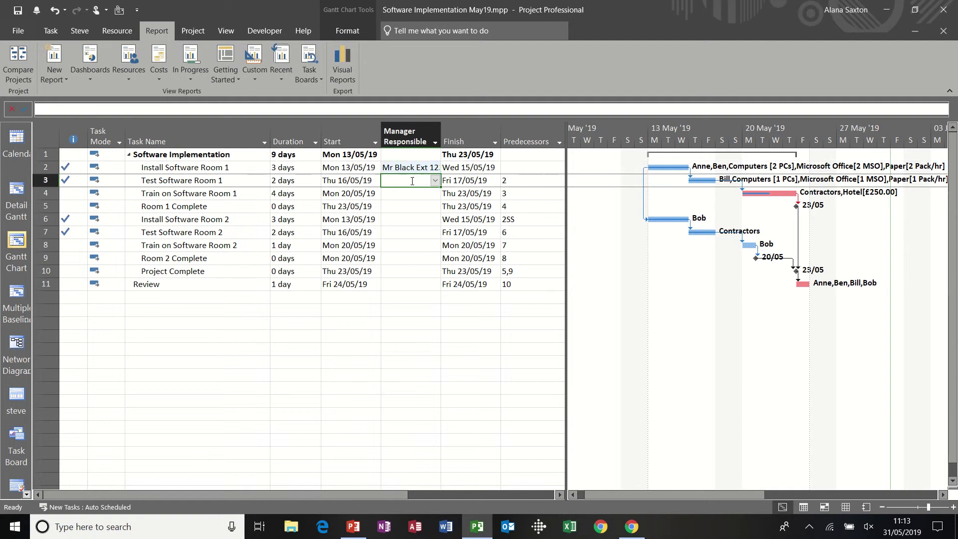
{"action": "double_click", "coordinate": [443, 140]}
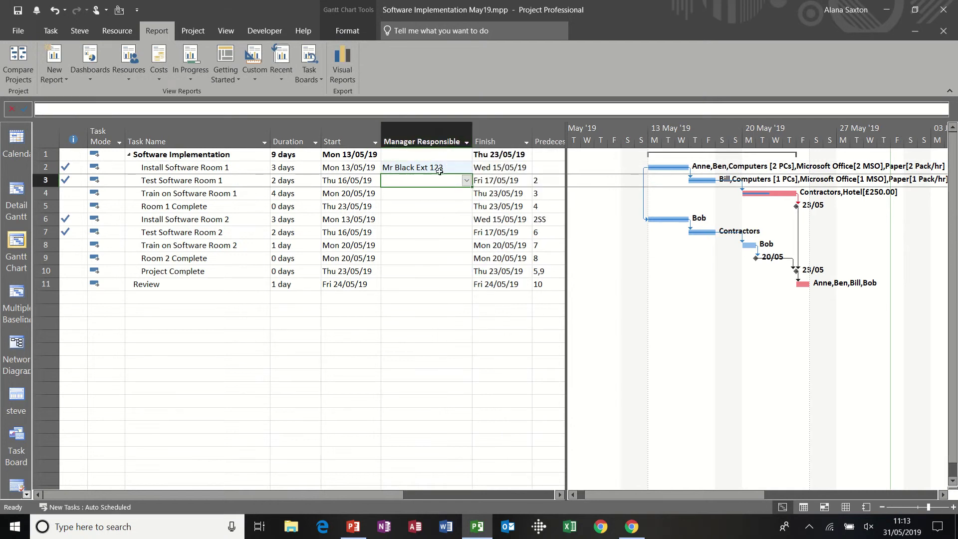
Assign the second manager from the lookup list to Test Software Room 1
{"action": "left_click", "coordinate": [466, 180]}
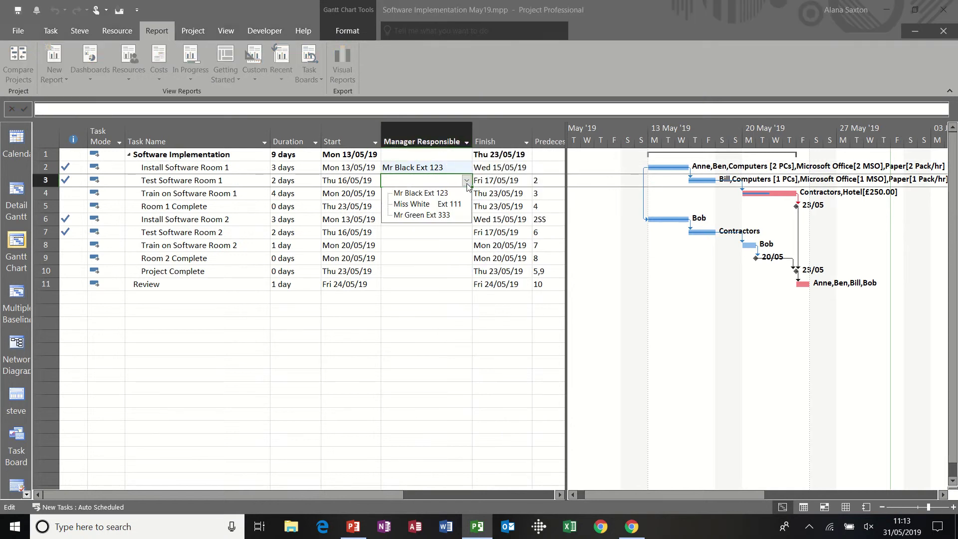
{"action": "left_click", "coordinate": [442, 203]}
{"action": "left_click", "coordinate": [425, 195]}
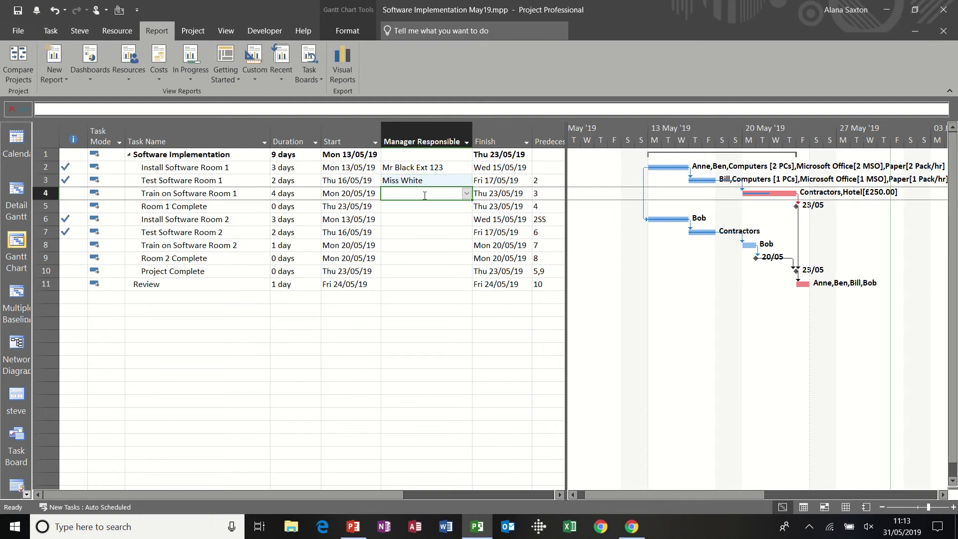
{"action": "left_click", "coordinate": [438, 181]}
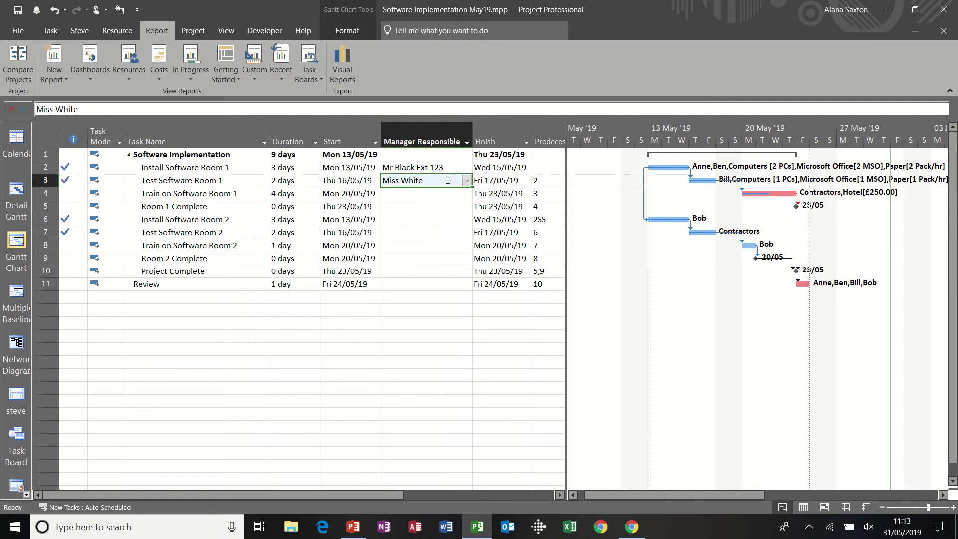
{"action": "left_click", "coordinate": [466, 181]}
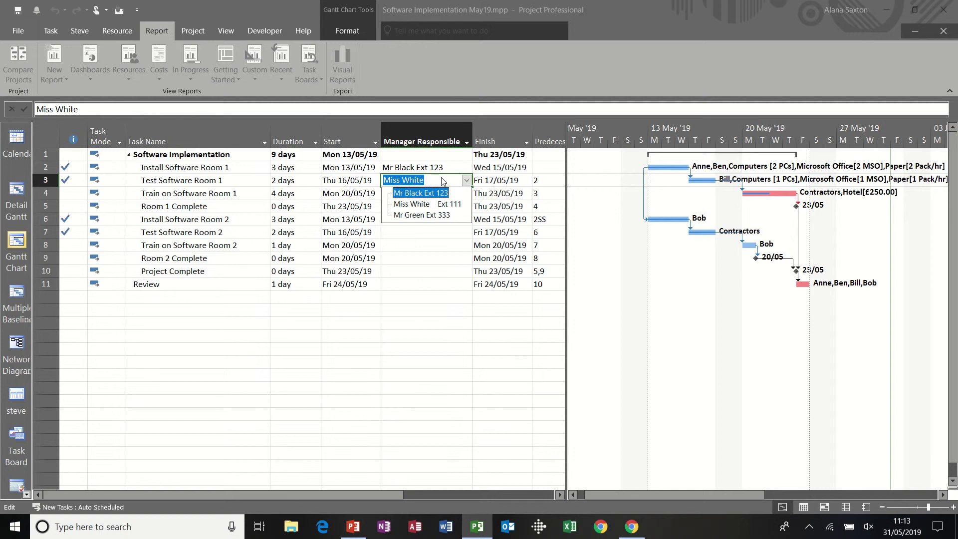
{"action": "left_click", "coordinate": [411, 240]}
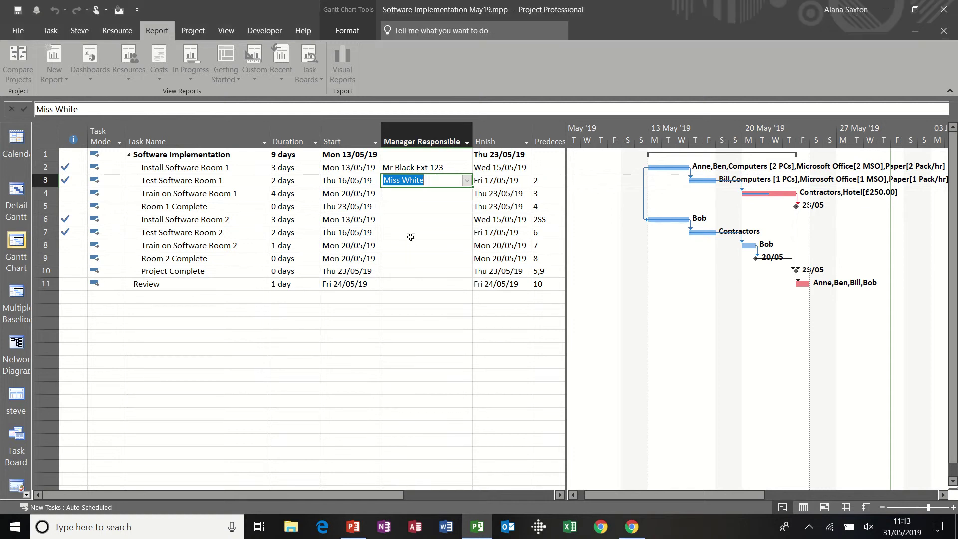
Clear the Manager Responsible entries for rows 2 and 3
{"action": "left_click", "coordinate": [393, 166]}
{"action": "left_click_drag", "start_coordinate": [393, 167], "coordinate": [394, 179]}
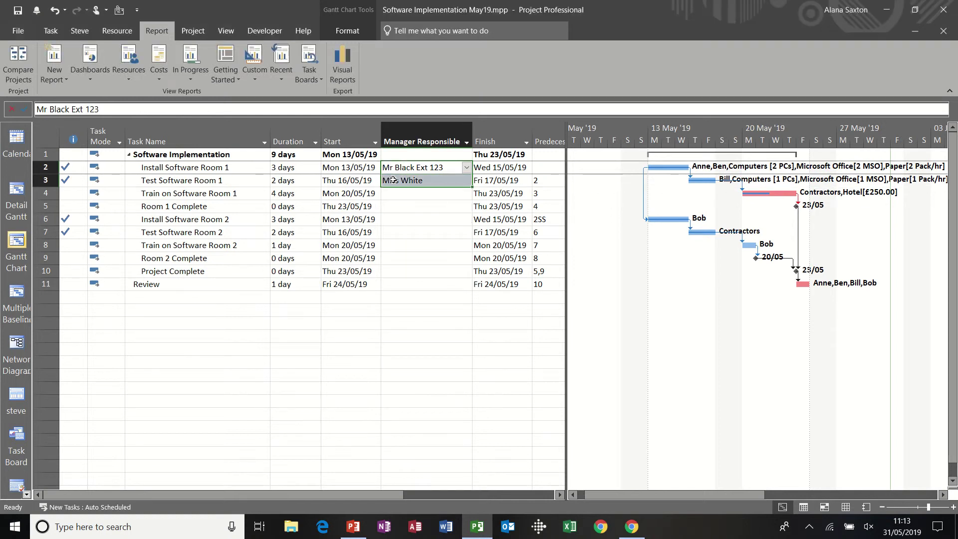
{"action": "key", "text": "Delete"}
{"action": "left_click", "coordinate": [402, 216]}
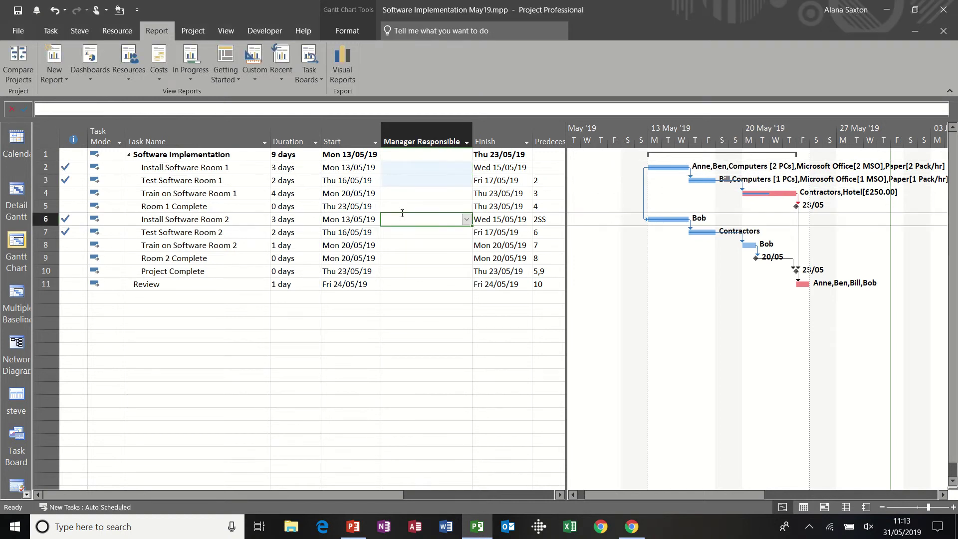
Assign the designated manager to the Software Implementation summary task to cover the whole project
{"action": "left_click", "coordinate": [413, 155]}
{"action": "left_click", "coordinate": [466, 154]}
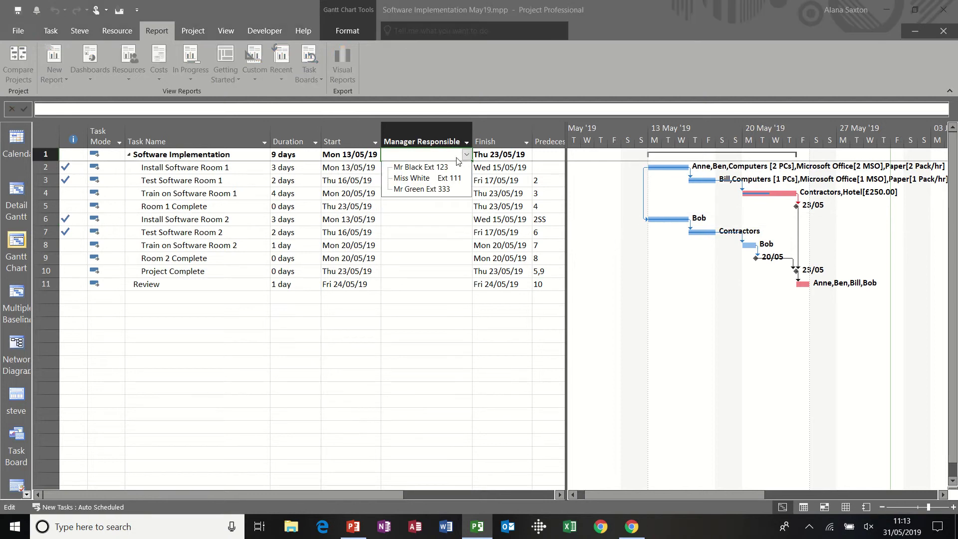
{"action": "left_click", "coordinate": [437, 166]}
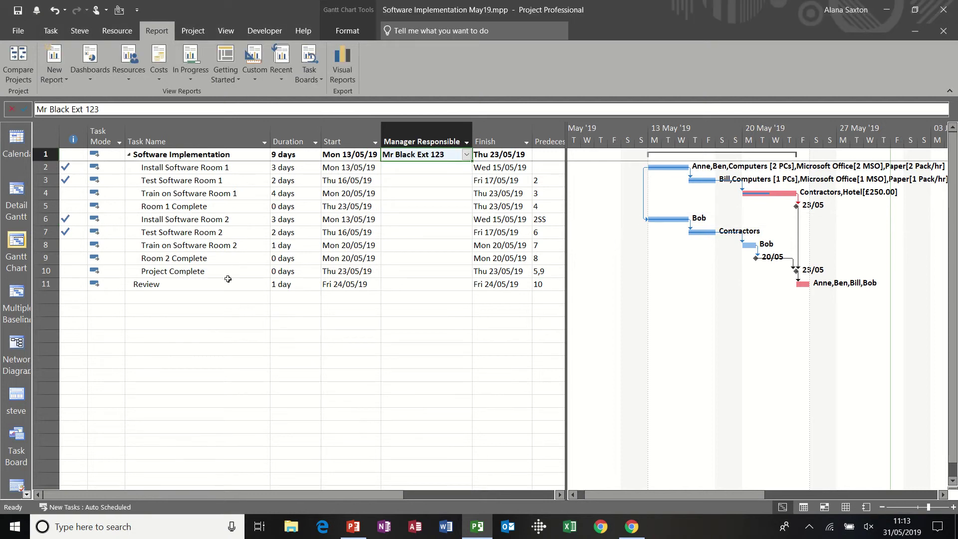
{"action": "key", "text": "Return"}
{"action": "left_click", "coordinate": [430, 164]}
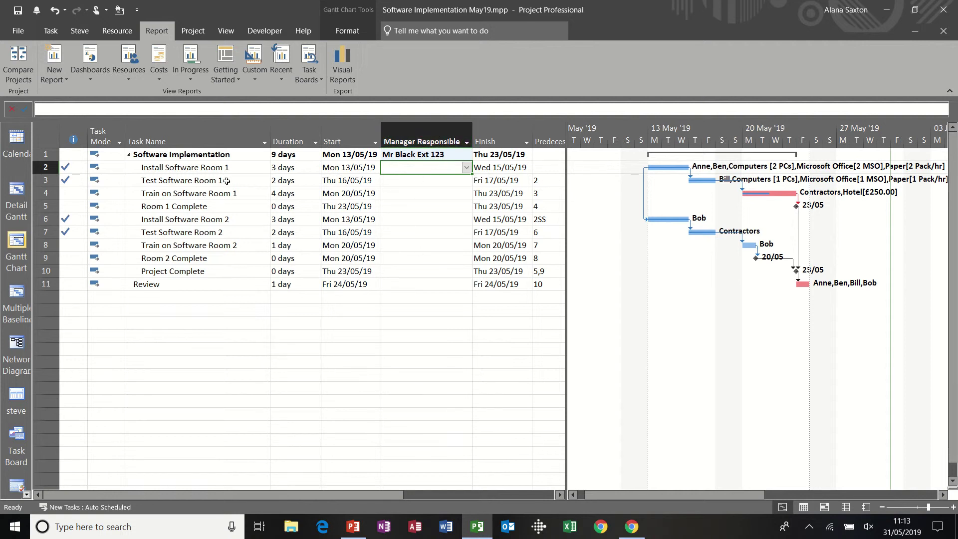
{"action": "left_click", "coordinate": [431, 223]}
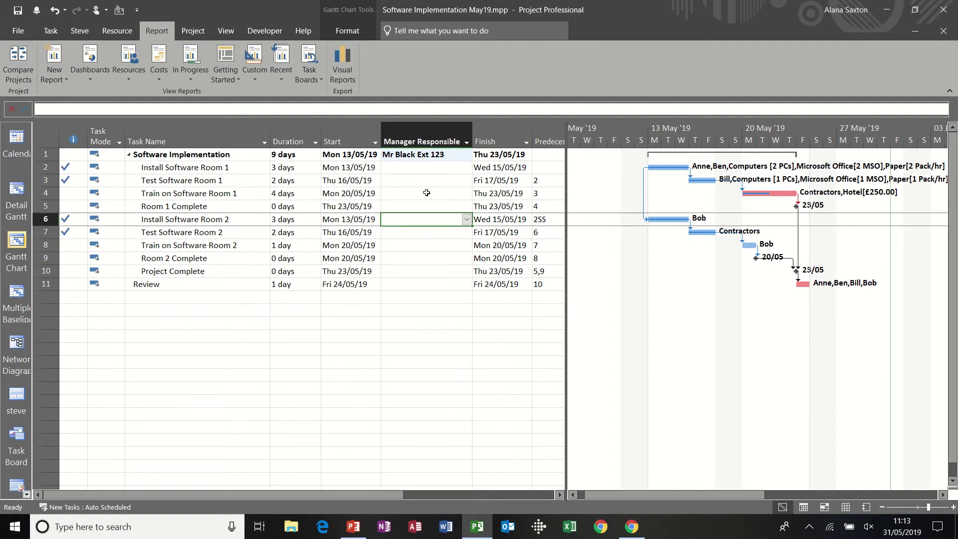
Open Custom Fields from the Manager Responsible column and begin renaming Text2 to Budget Status
{"action": "right_click", "coordinate": [404, 128]}
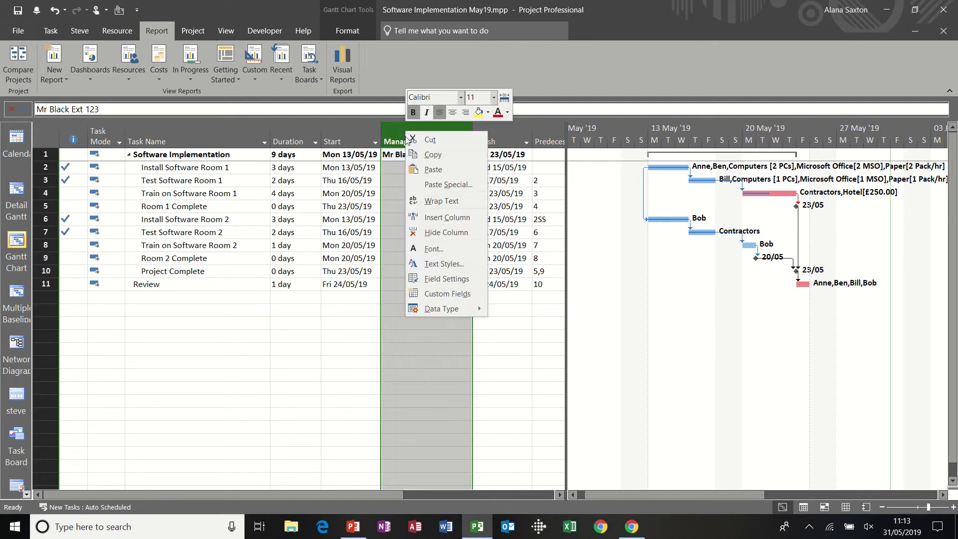
{"action": "left_click", "coordinate": [425, 292]}
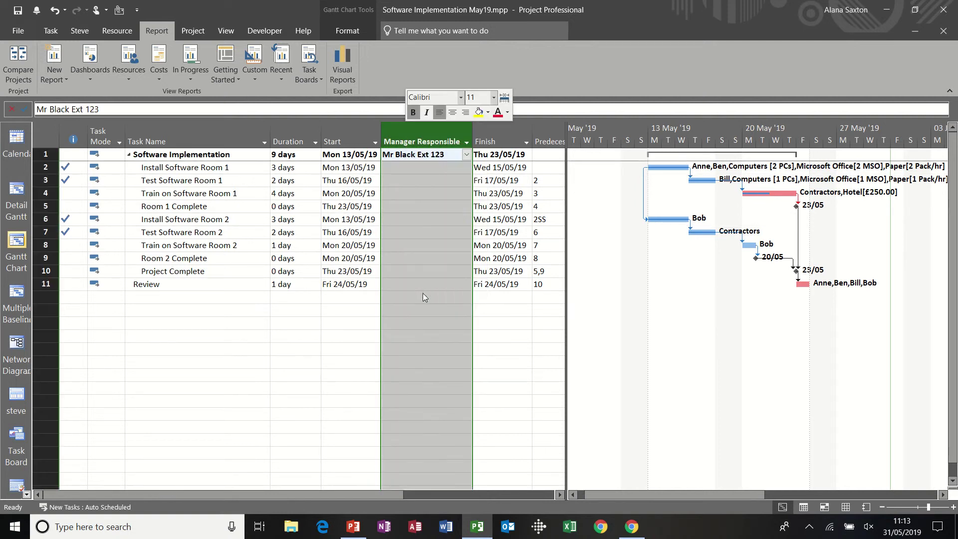
{"action": "left_click", "coordinate": [358, 163]}
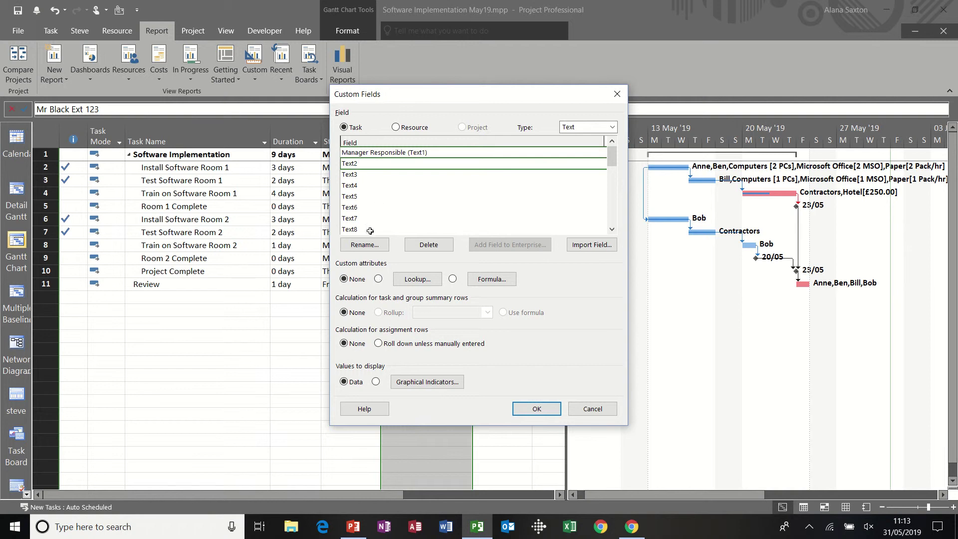
{"action": "left_click", "coordinate": [364, 245]}
{"action": "type", "text": "B"}
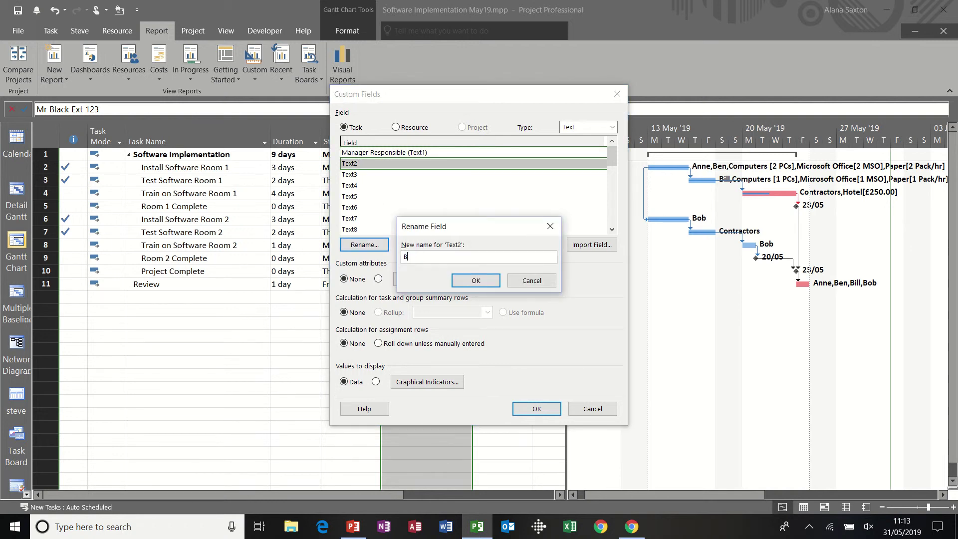
{"action": "type", "text": "udget Status"}
Confirm the Budget Status name and start its formula with an empty IIf function
{"action": "left_click", "coordinate": [468, 278]}
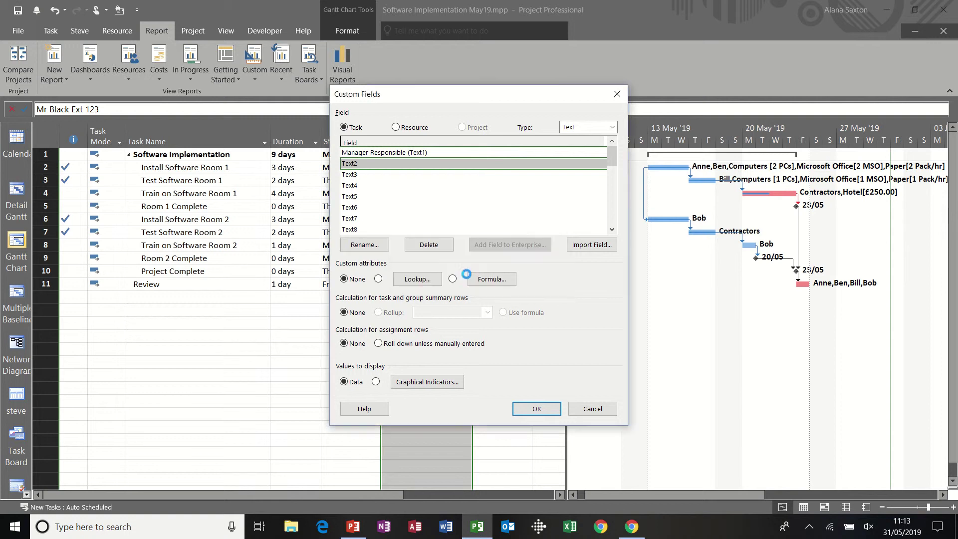
{"action": "left_click", "coordinate": [494, 280]}
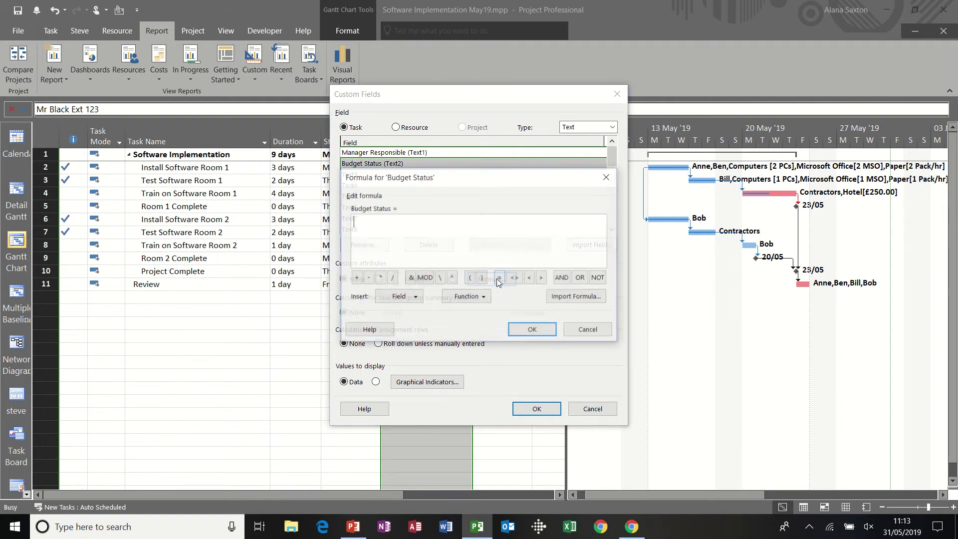
{"action": "left_click", "coordinate": [476, 296]}
{"action": "mouse_move", "coordinate": [430, 345]}
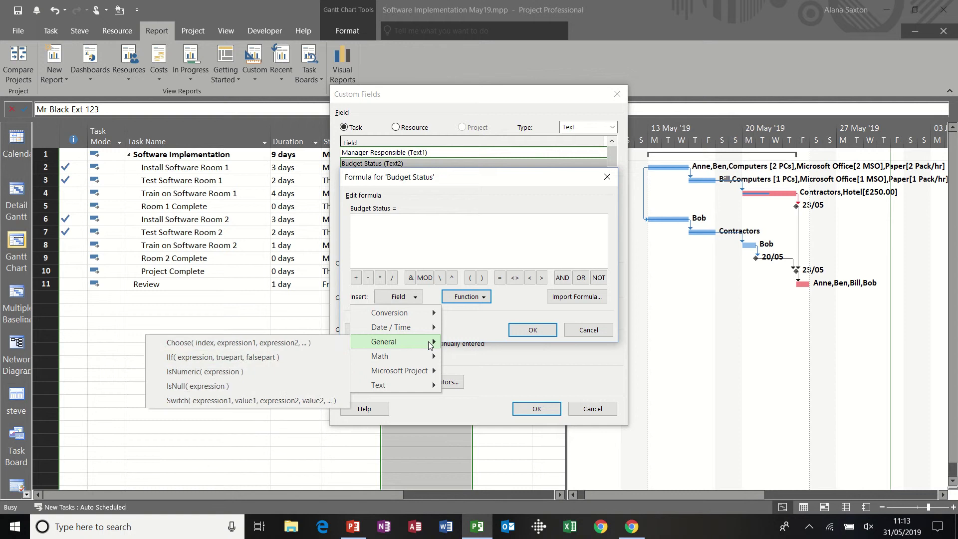
{"action": "left_click", "coordinate": [283, 359]}
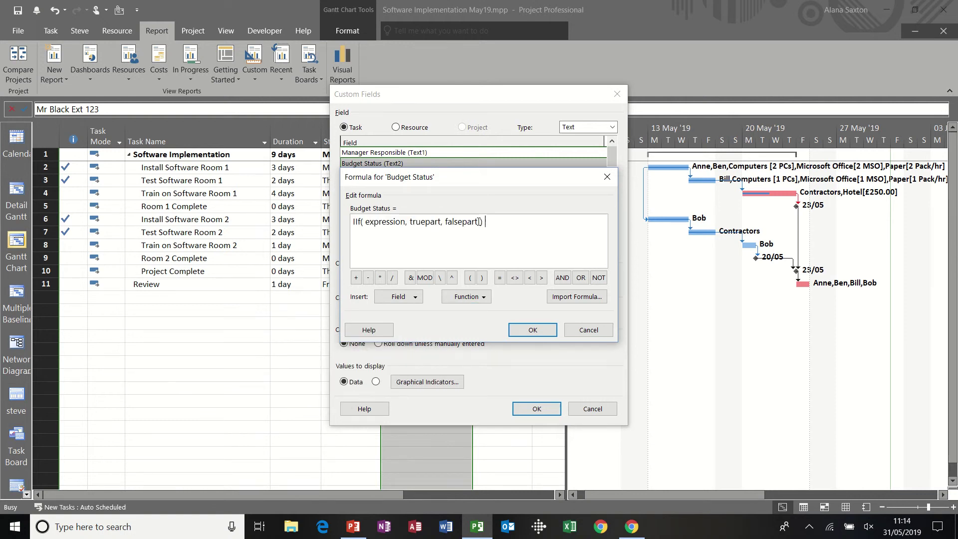
{"action": "left_click_drag", "start_coordinate": [479, 221], "coordinate": [367, 225]}
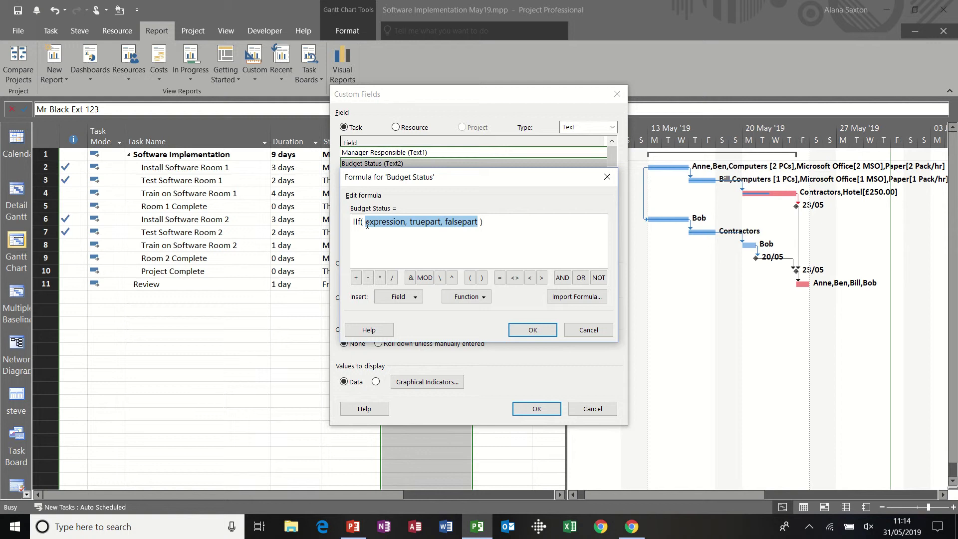
{"action": "key", "text": "Delete"}
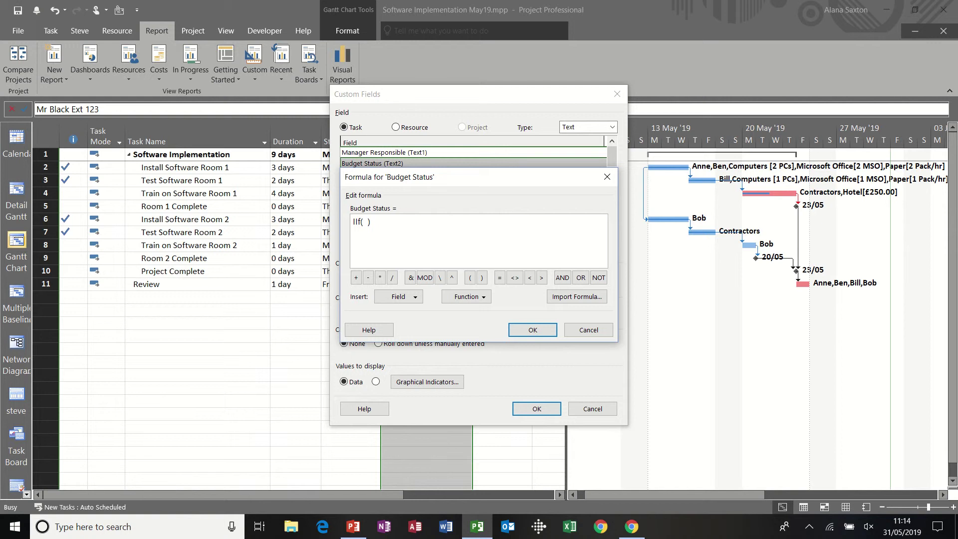
Complete the formula as IIf([Actual Cost] > [Baseline Cost],"Over Budget","Within Budget") and accept it
{"action": "left_click", "coordinate": [414, 297]}
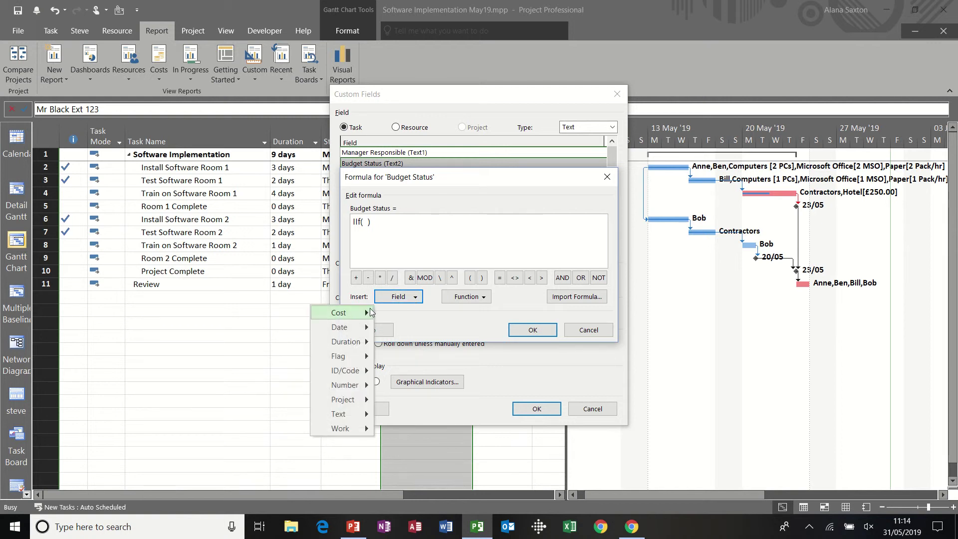
{"action": "mouse_move", "coordinate": [339, 312]}
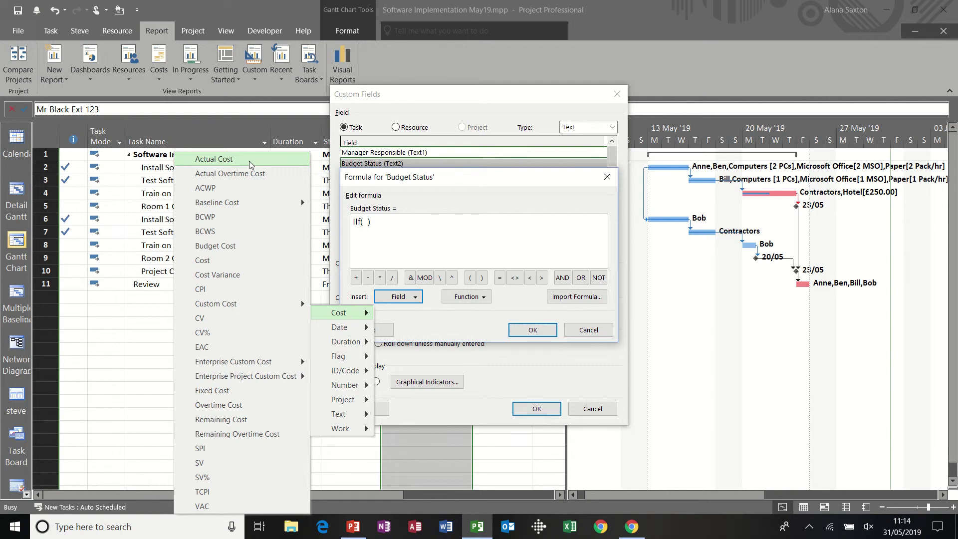
{"action": "left_click", "coordinate": [229, 159]}
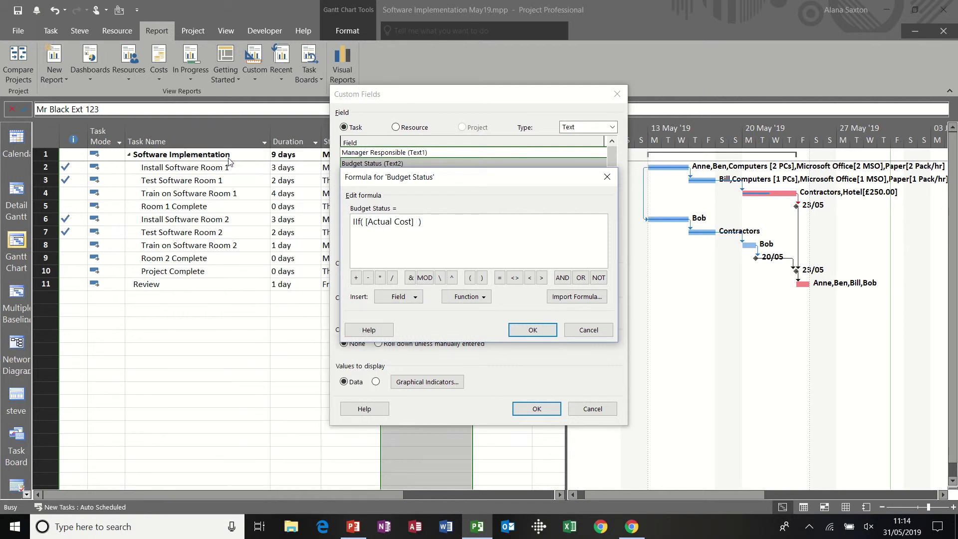
{"action": "type", "text": ">"}
{"action": "left_click", "coordinate": [408, 298]}
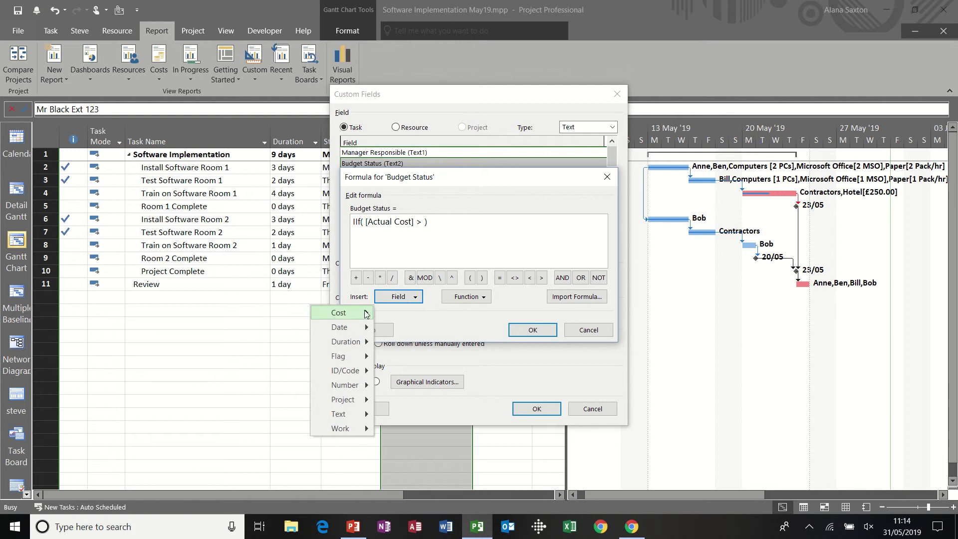
{"action": "mouse_move", "coordinate": [367, 314]}
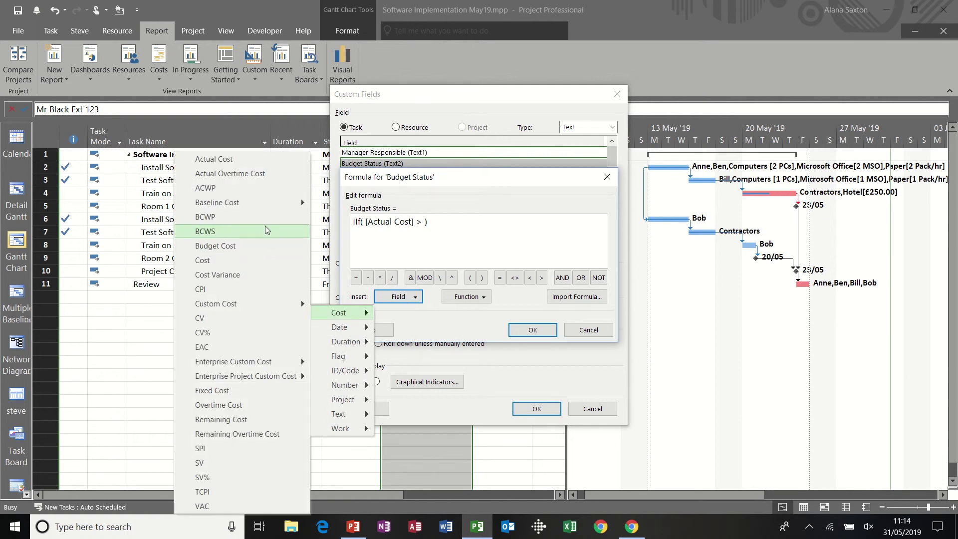
{"action": "mouse_move", "coordinate": [252, 205]}
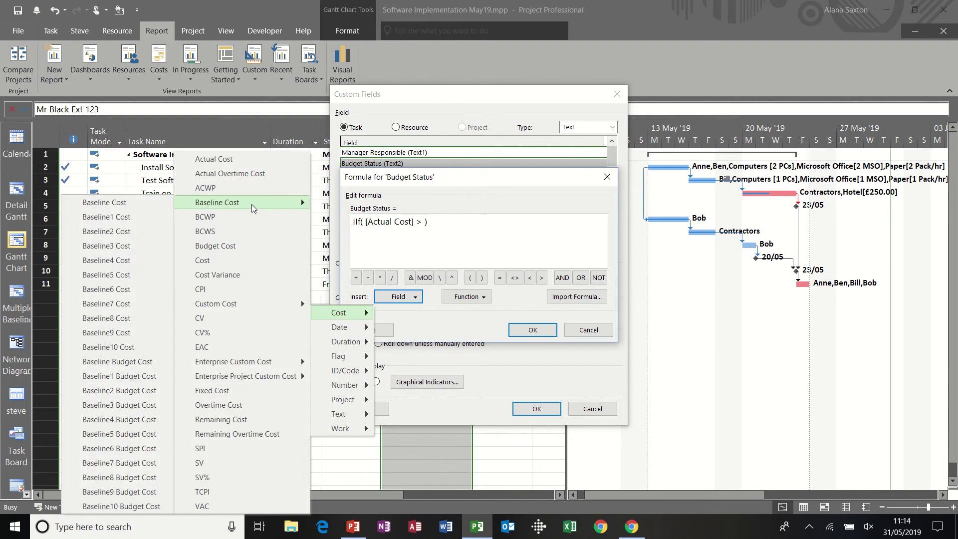
{"action": "left_click", "coordinate": [137, 204]}
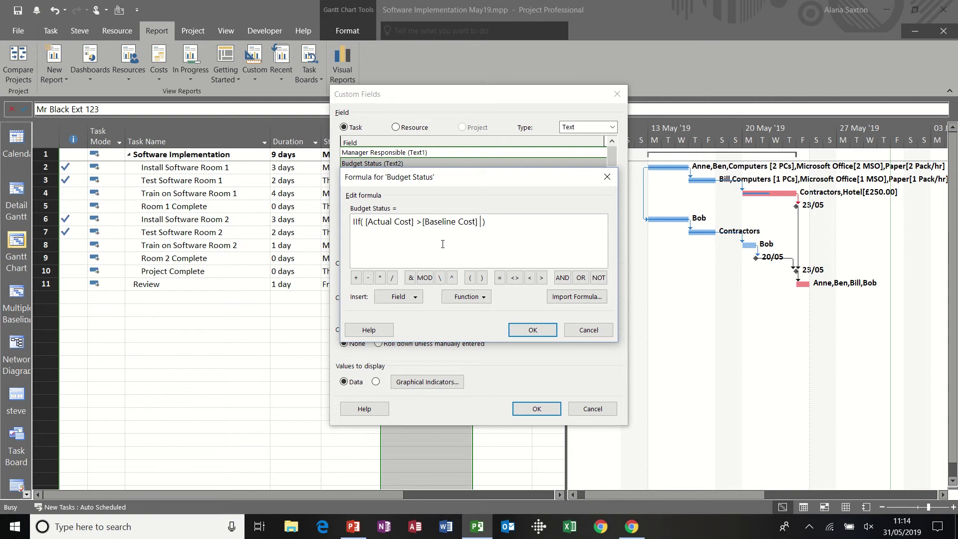
{"action": "type", "text": ",\"Over Budget\",\"Within Budget"}
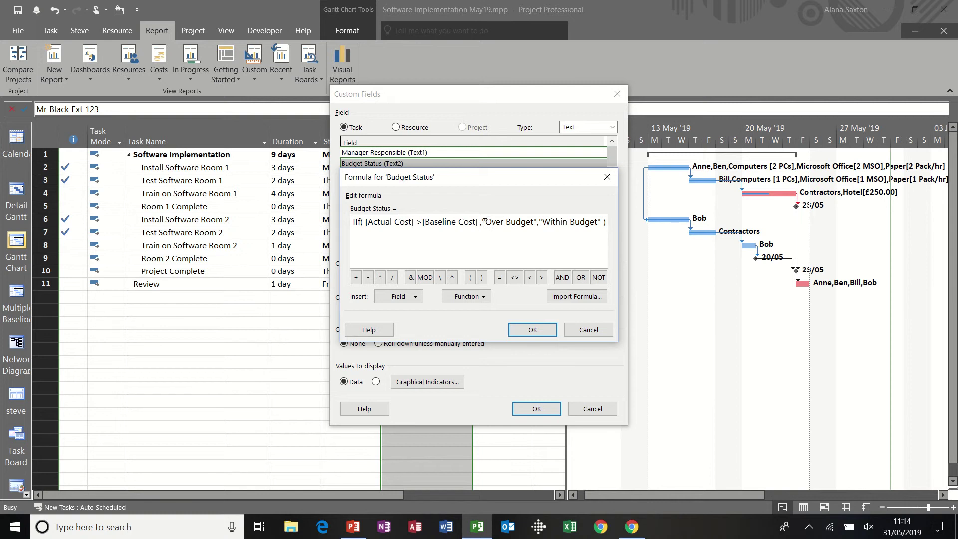
{"action": "left_click", "coordinate": [521, 332]}
Close Custom Fields and insert a Budget Status (Text2) column before Manager Responsible
{"action": "left_click", "coordinate": [468, 309]}
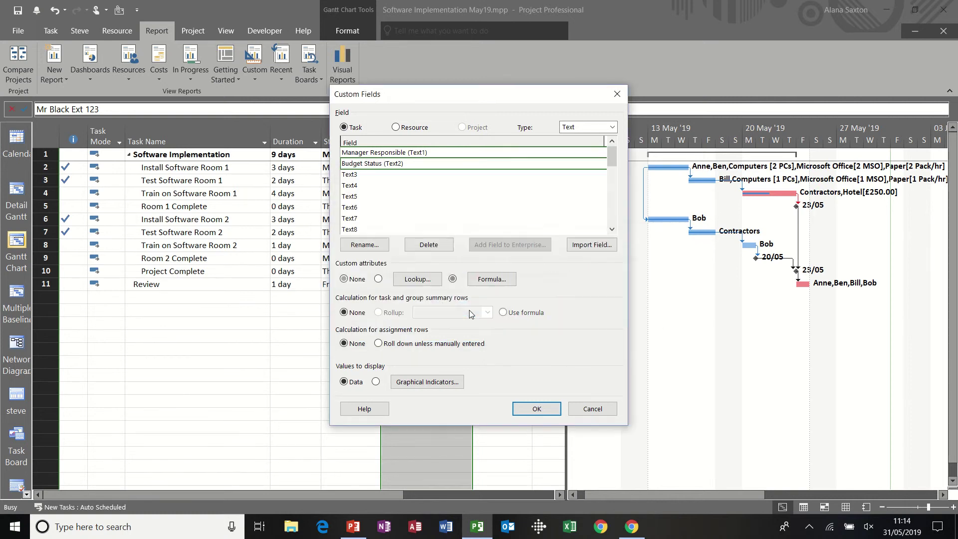
{"action": "left_click", "coordinate": [536, 408]}
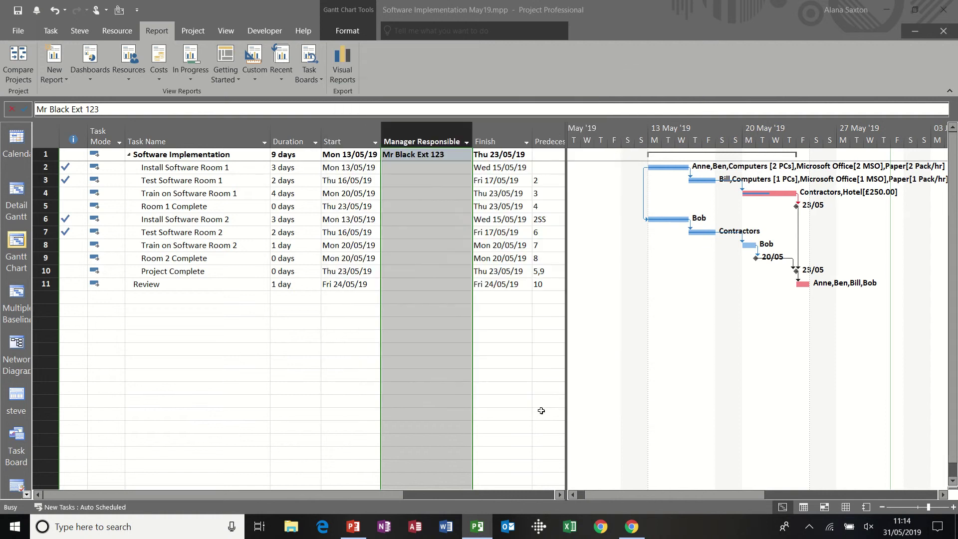
{"action": "right_click", "coordinate": [443, 138]}
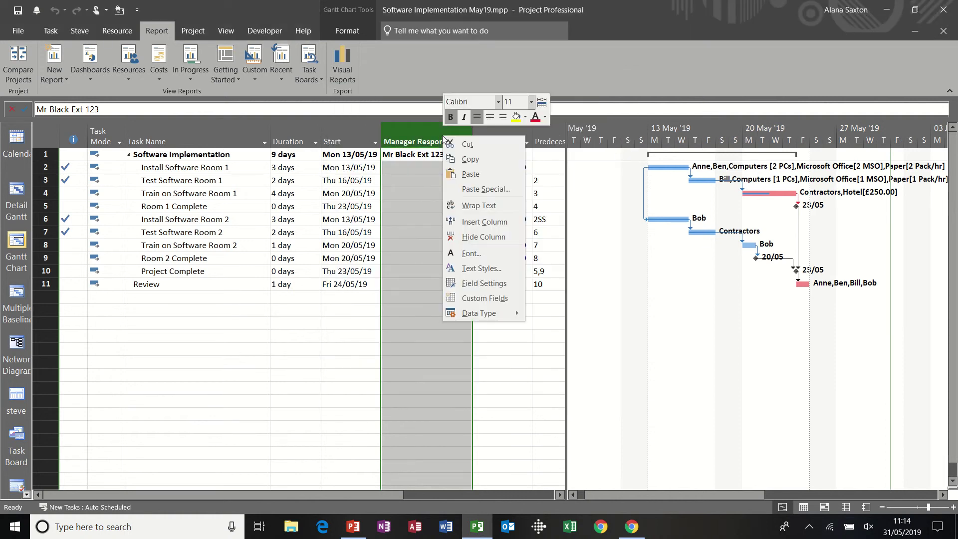
{"action": "left_click", "coordinate": [465, 222]}
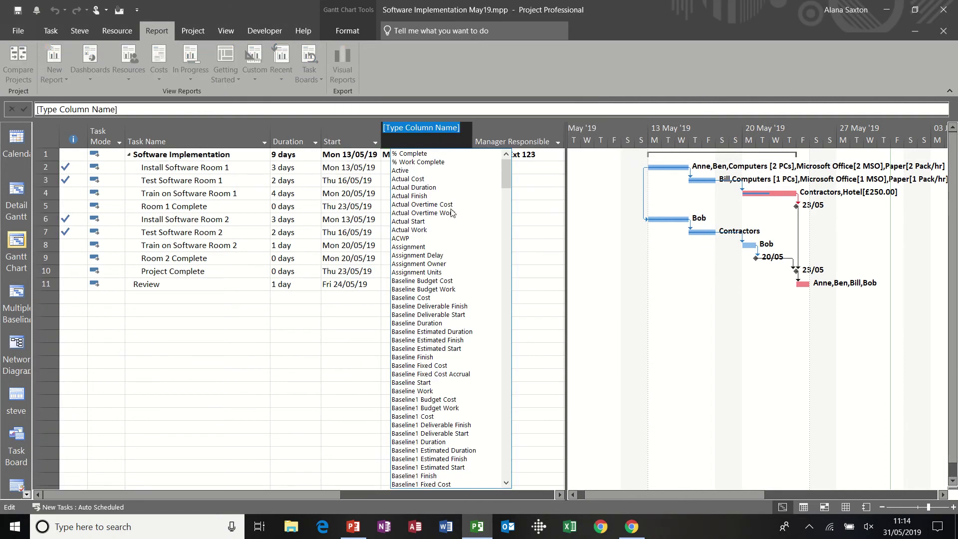
{"action": "type", "text": "task Calendar"}
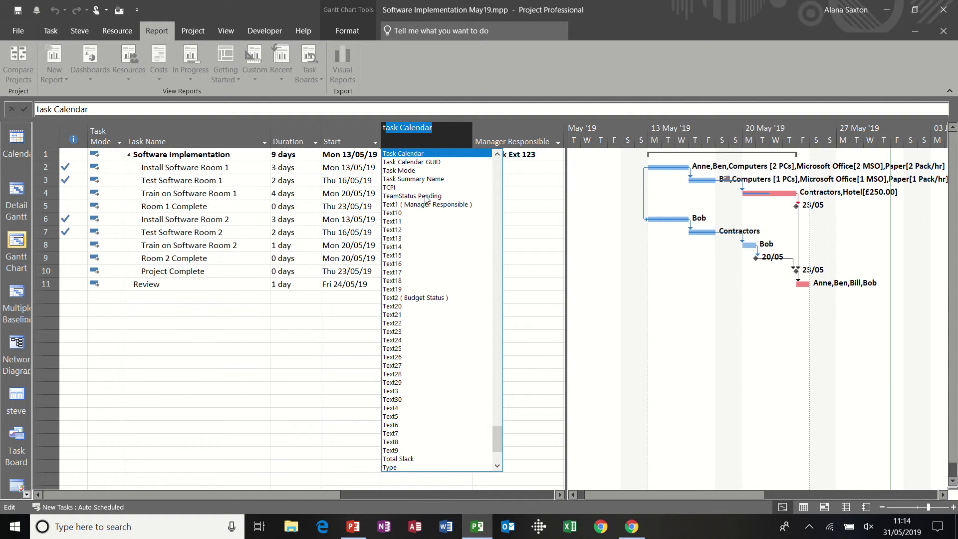
{"action": "left_click", "coordinate": [412, 298]}
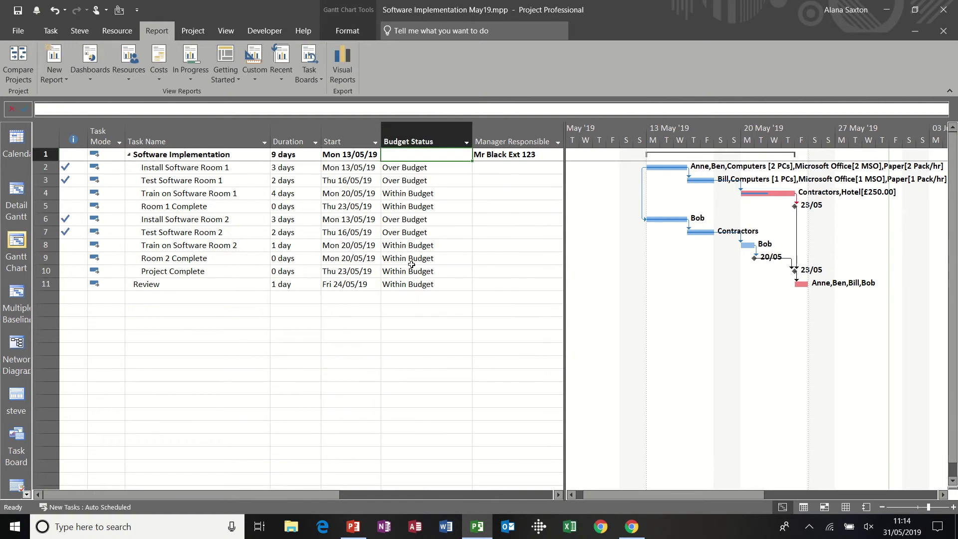
{"action": "left_click", "coordinate": [432, 168]}
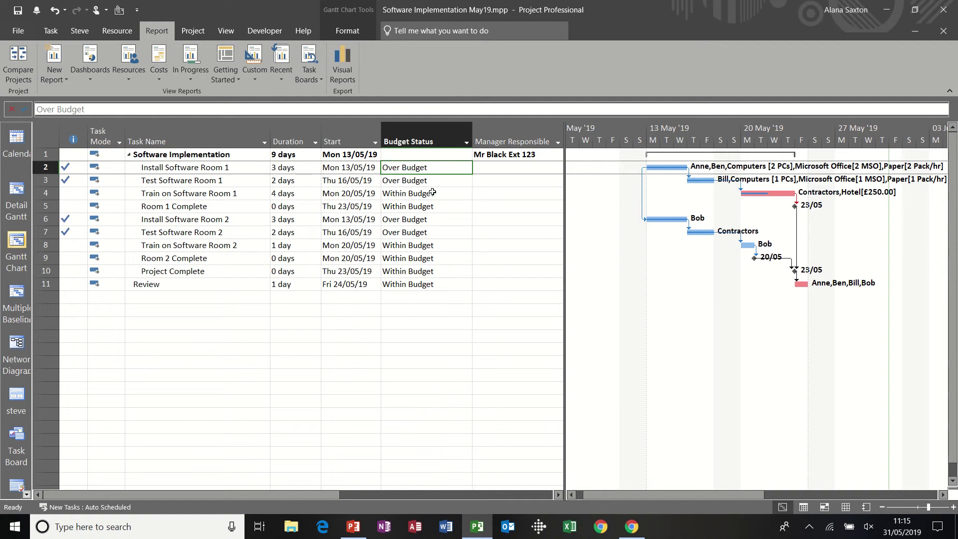
Add a Budget Status graphical indicator: equals 'within budget' shows a green smiley
{"action": "right_click", "coordinate": [408, 132]}
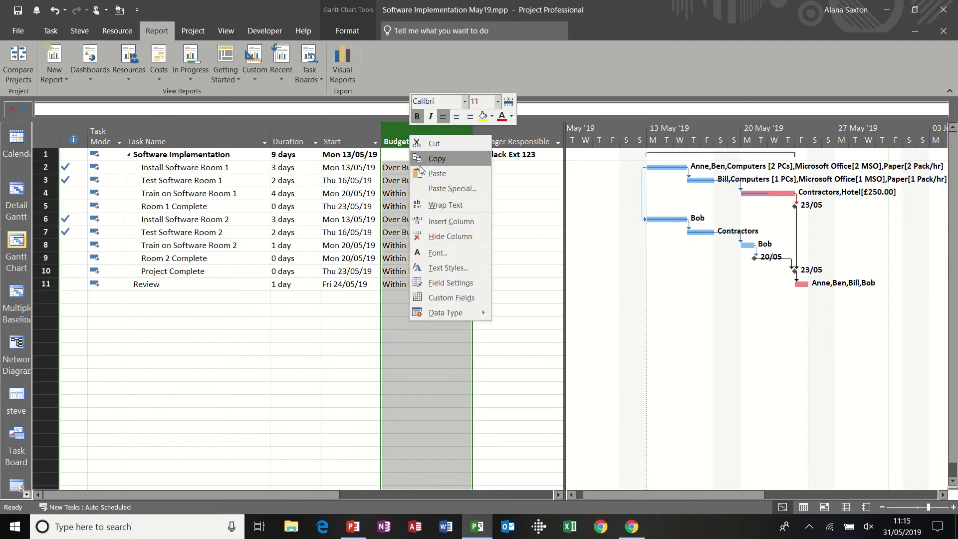
{"action": "left_click", "coordinate": [430, 298]}
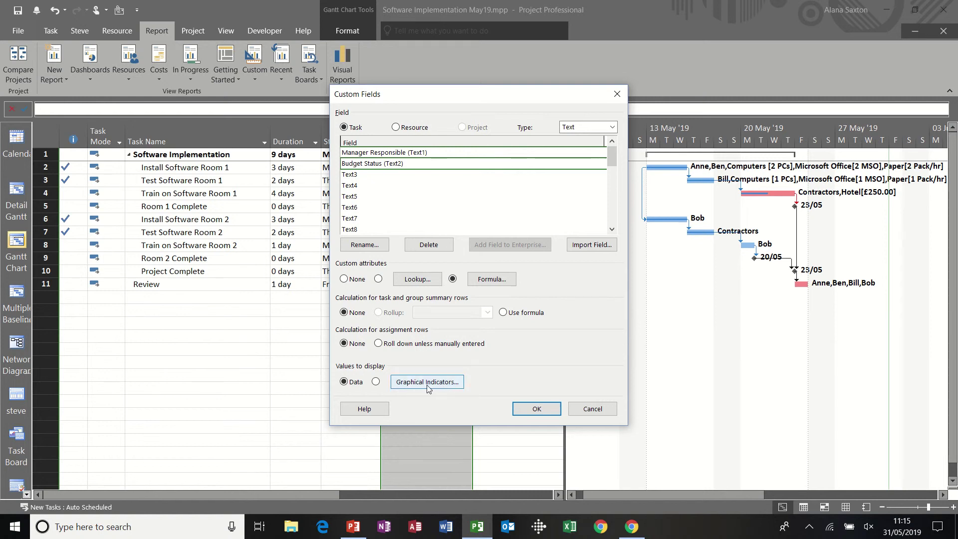
{"action": "left_click", "coordinate": [427, 385]}
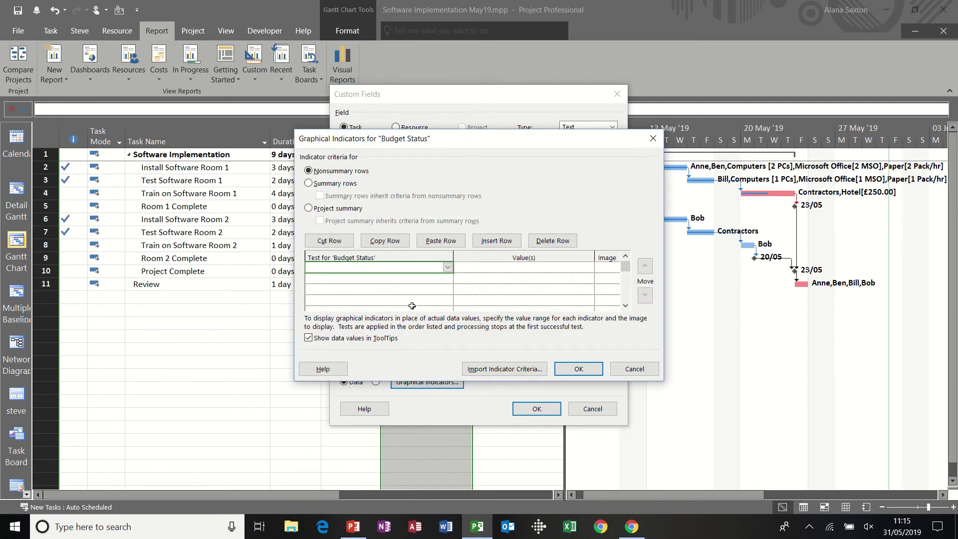
{"action": "left_click", "coordinate": [448, 266]}
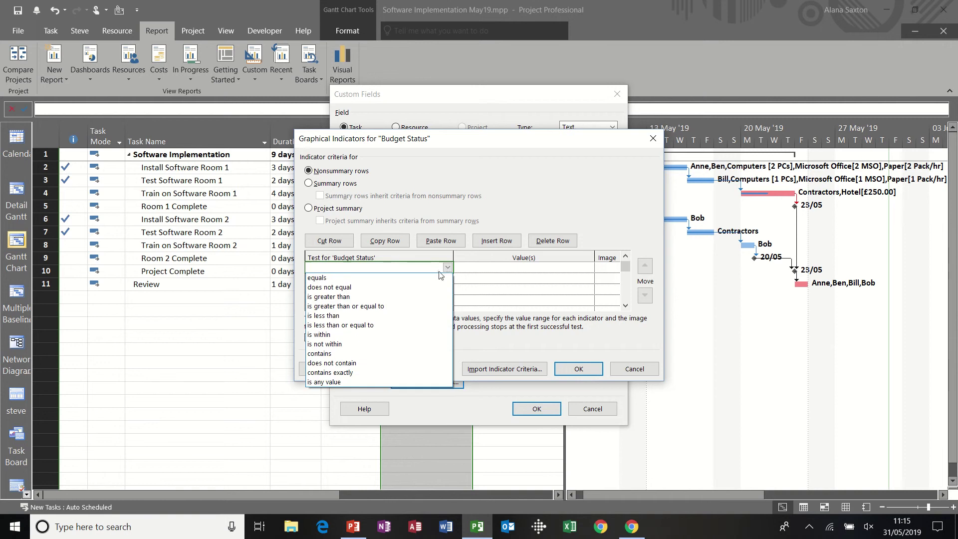
{"action": "key", "text": "Escape"}
{"action": "left_click", "coordinate": [471, 267]}
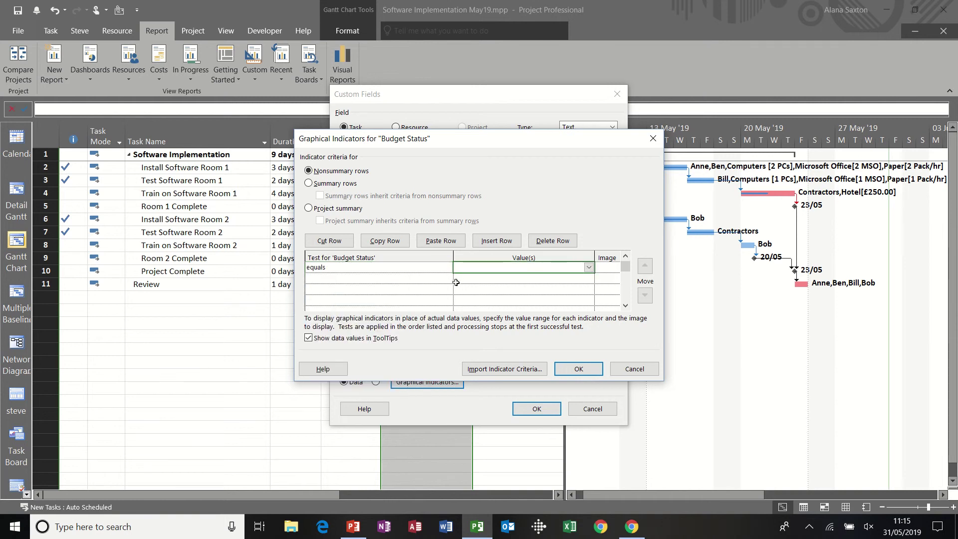
{"action": "type", "text": "within budget"}
{"action": "left_click", "coordinate": [607, 269]}
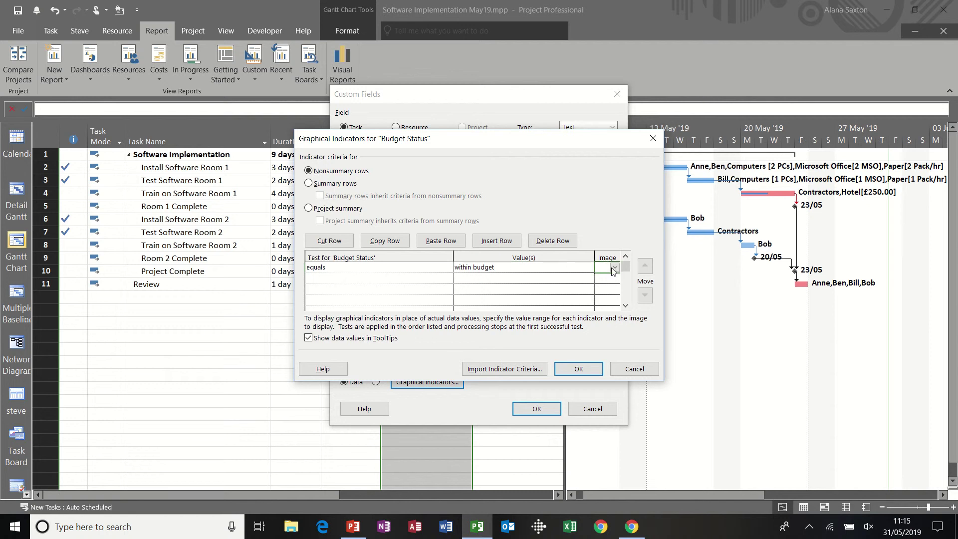
{"action": "left_click", "coordinate": [615, 270]}
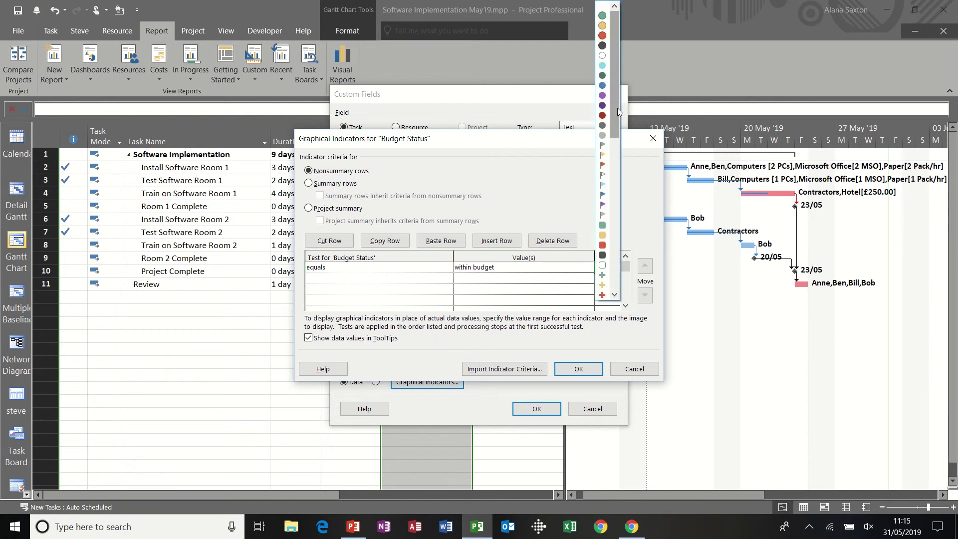
{"action": "left_click_drag", "start_coordinate": [618, 109], "coordinate": [628, 278]}
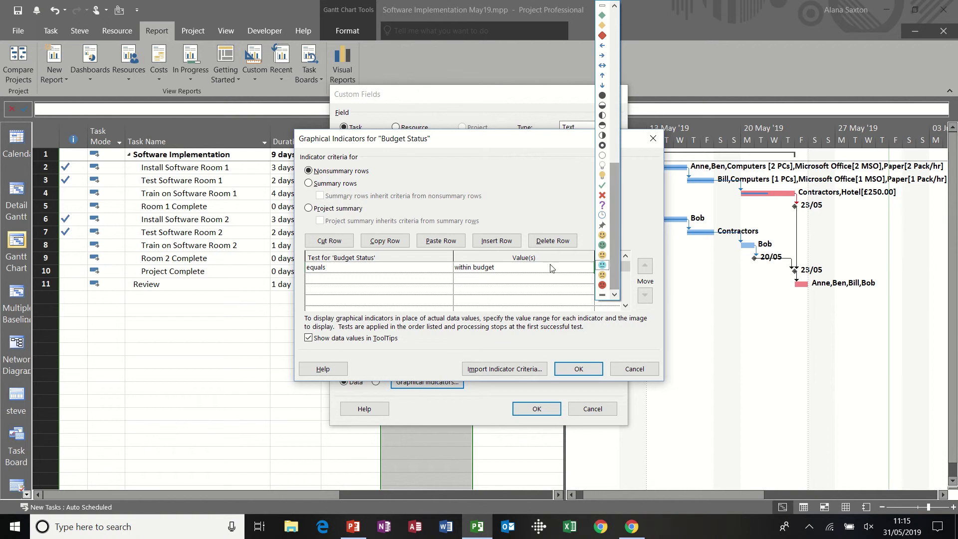
{"action": "left_click", "coordinate": [603, 245]}
Add a second indicator, equals 'over budget' shows a red sad face, and apply both rules
{"action": "left_click", "coordinate": [368, 278]}
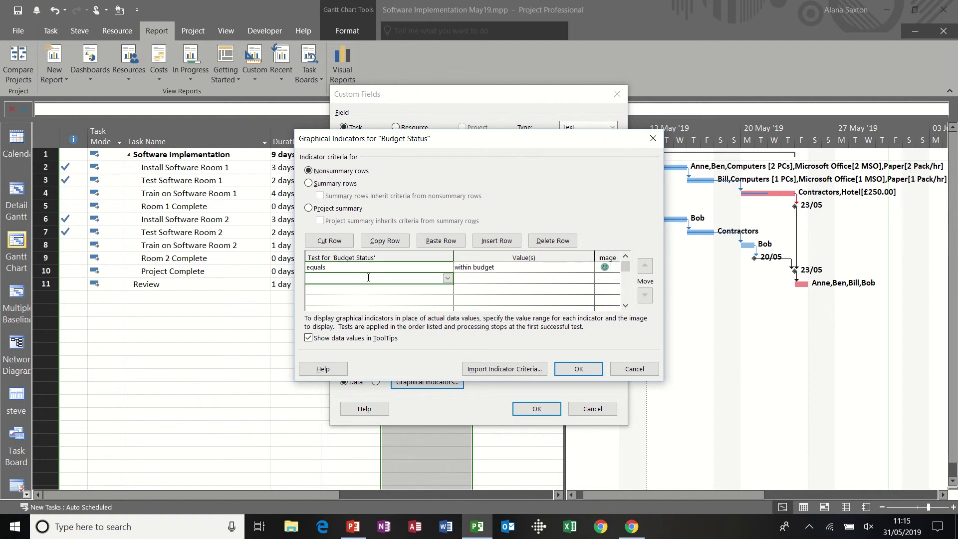
{"action": "left_click", "coordinate": [445, 280]}
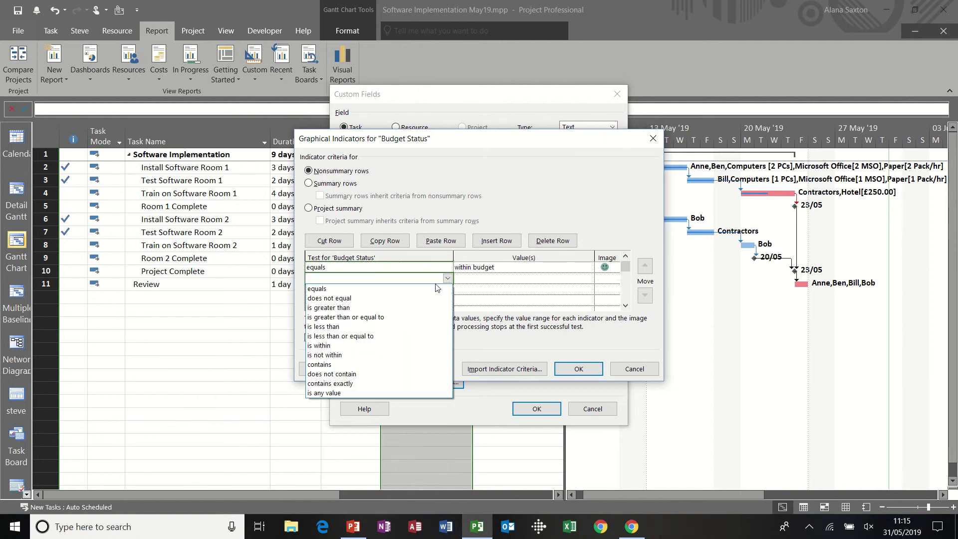
{"action": "left_click", "coordinate": [437, 289]}
{"action": "left_click", "coordinate": [467, 278]}
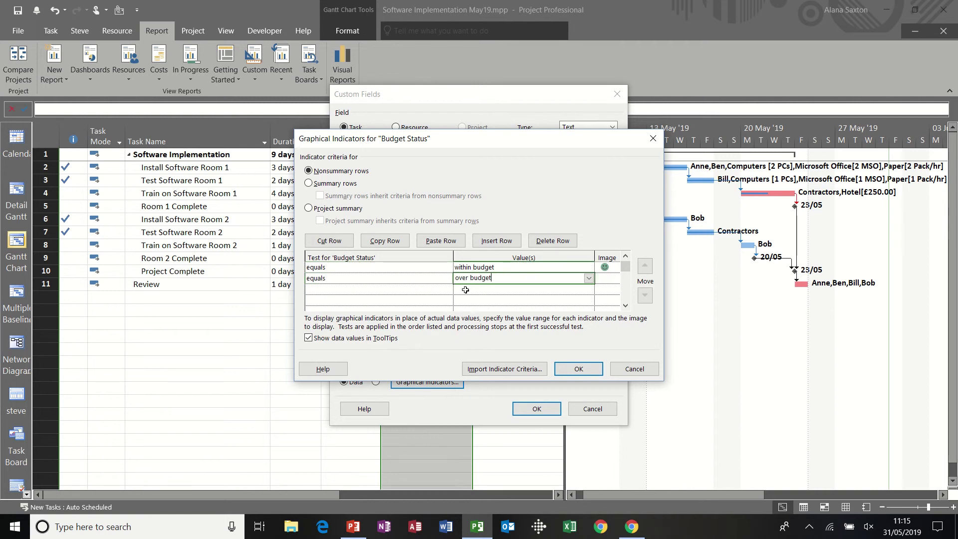
{"action": "left_click", "coordinate": [614, 280]}
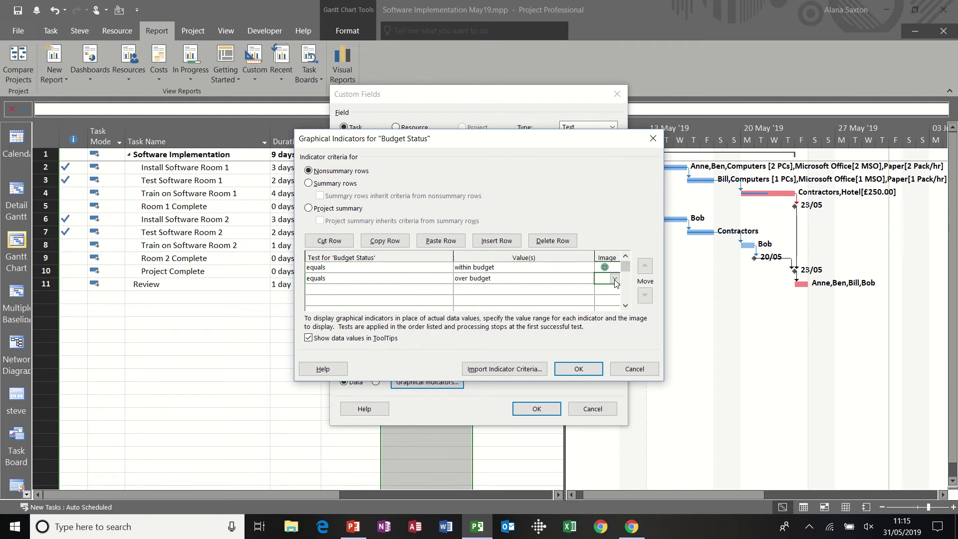
{"action": "left_click", "coordinate": [615, 279]}
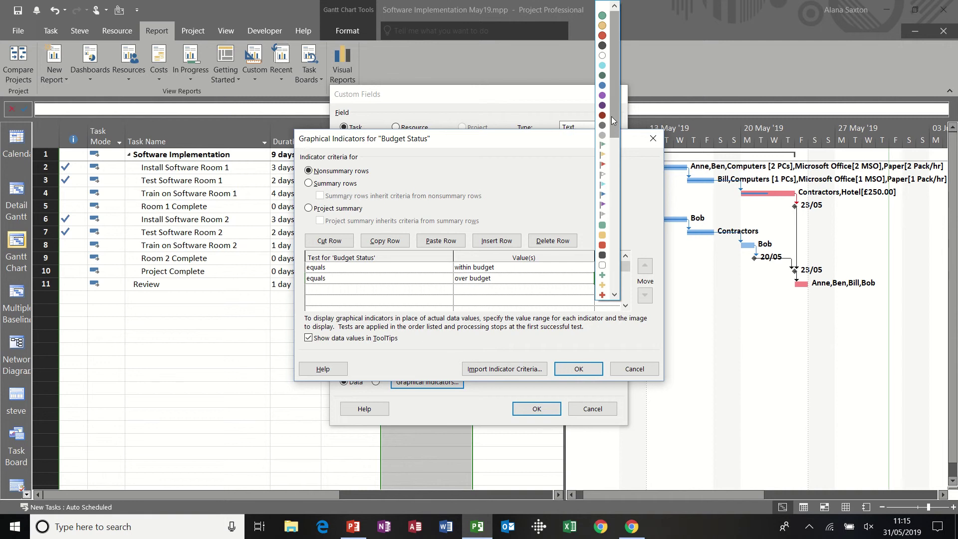
{"action": "left_click_drag", "start_coordinate": [613, 122], "coordinate": [618, 271]}
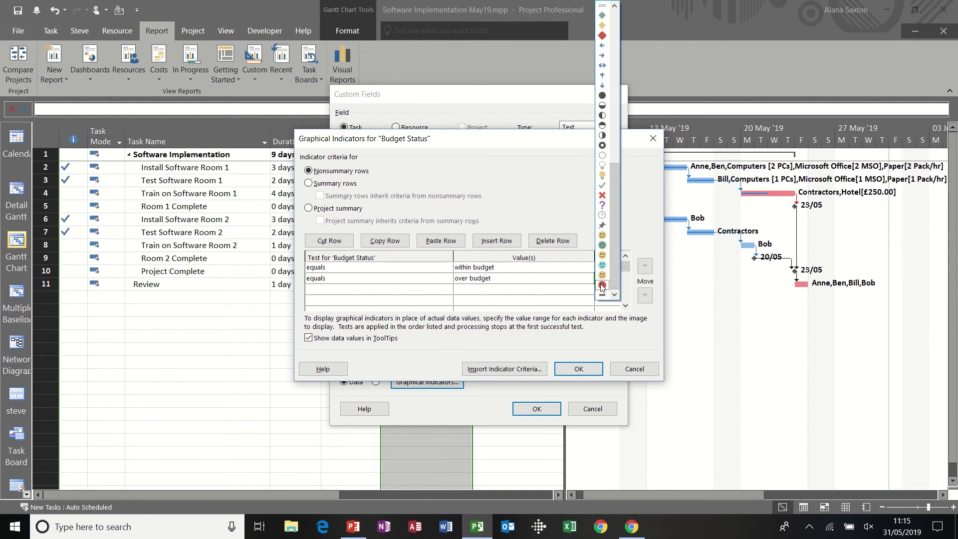
{"action": "left_click", "coordinate": [602, 284]}
{"action": "left_click", "coordinate": [577, 368]}
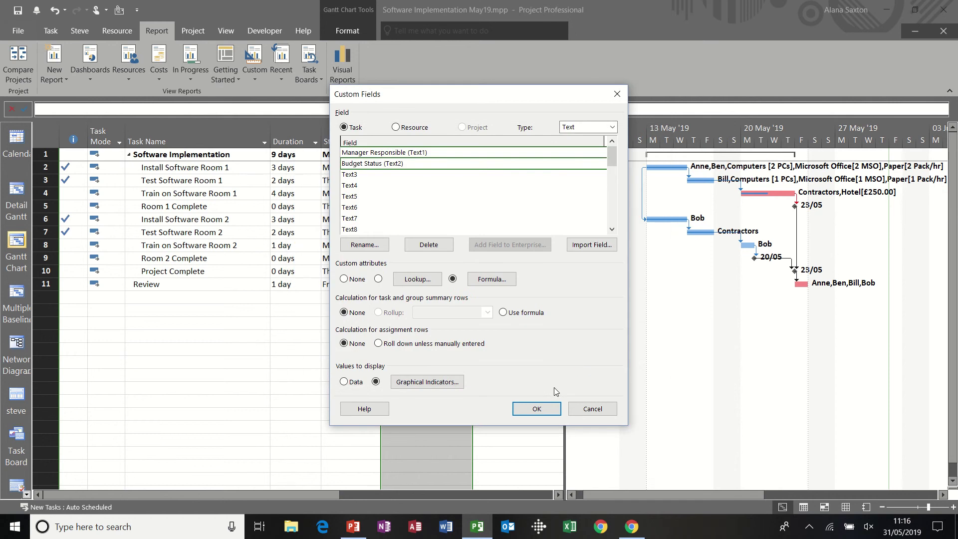
{"action": "left_click", "coordinate": [536, 408]}
Narrow the Budget Status column to just fit its face indicators
{"action": "left_click", "coordinate": [459, 210]}
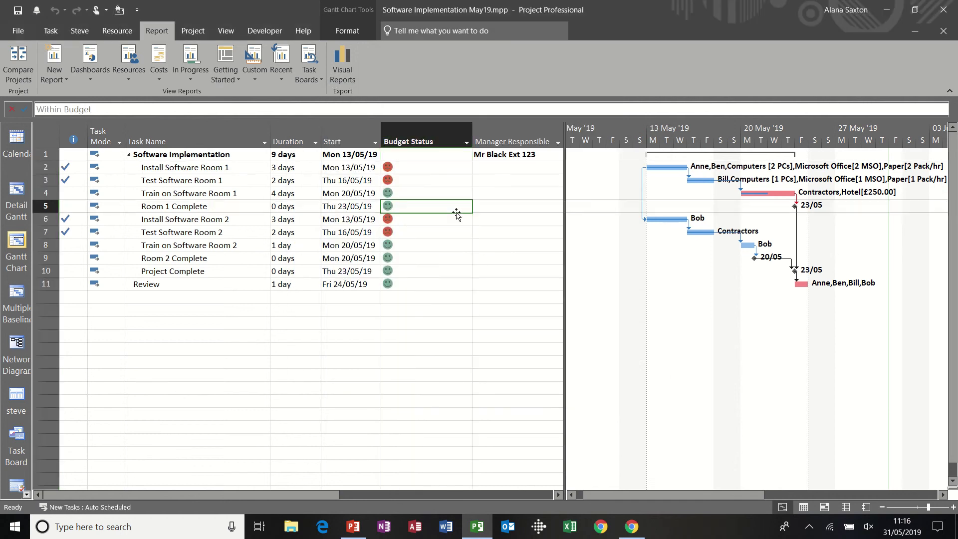
{"action": "left_click_drag", "start_coordinate": [473, 134], "coordinate": [445, 133]}
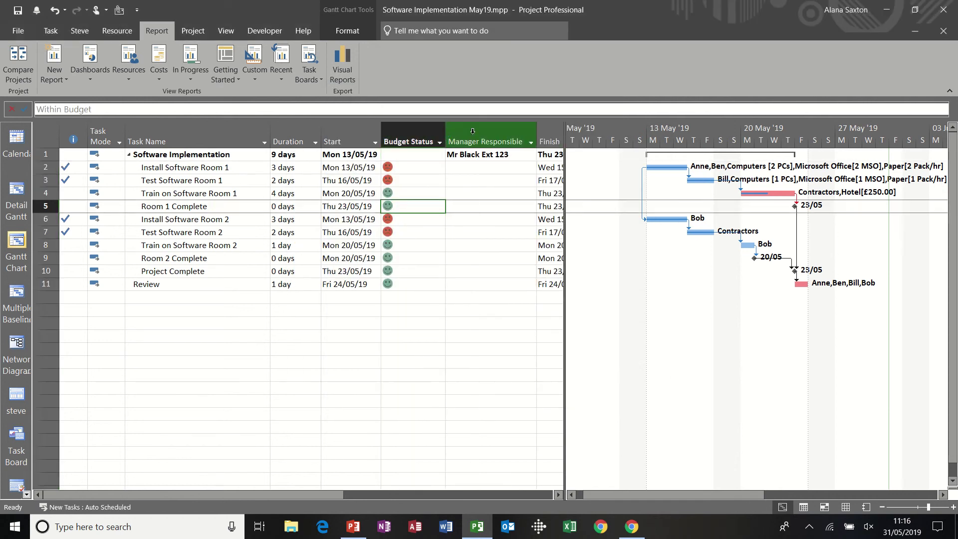
{"action": "left_click", "coordinate": [462, 180]}
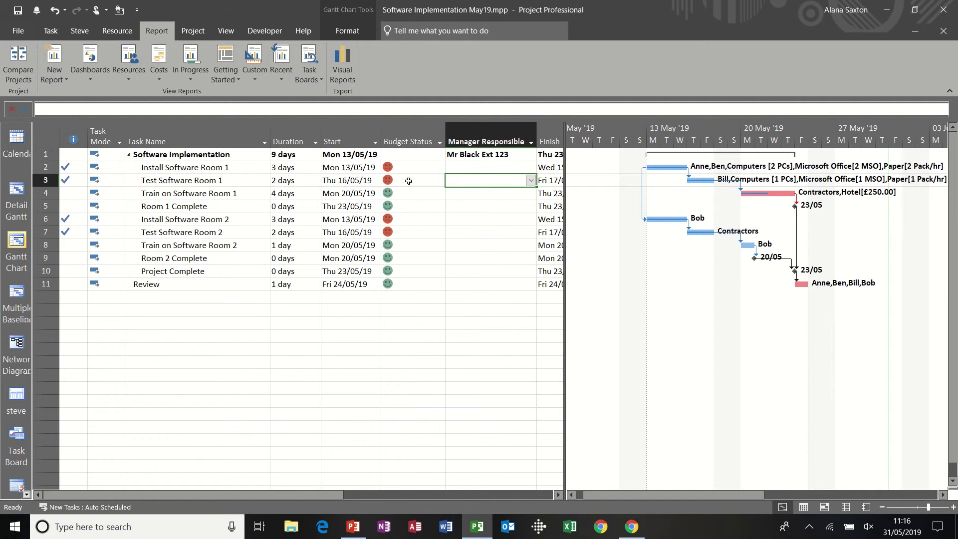
{"action": "mouse_move", "coordinate": [408, 236]}
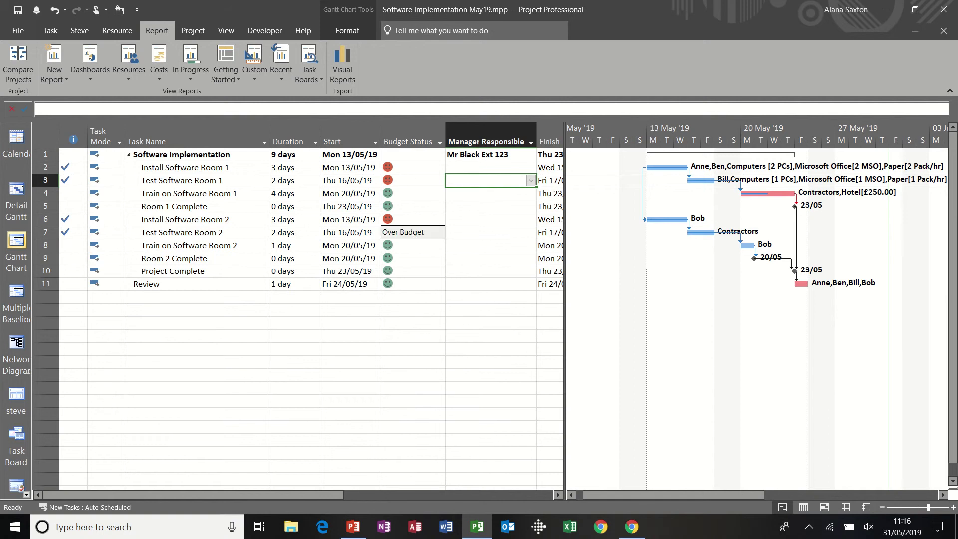
{"action": "left_click", "coordinate": [458, 136]}
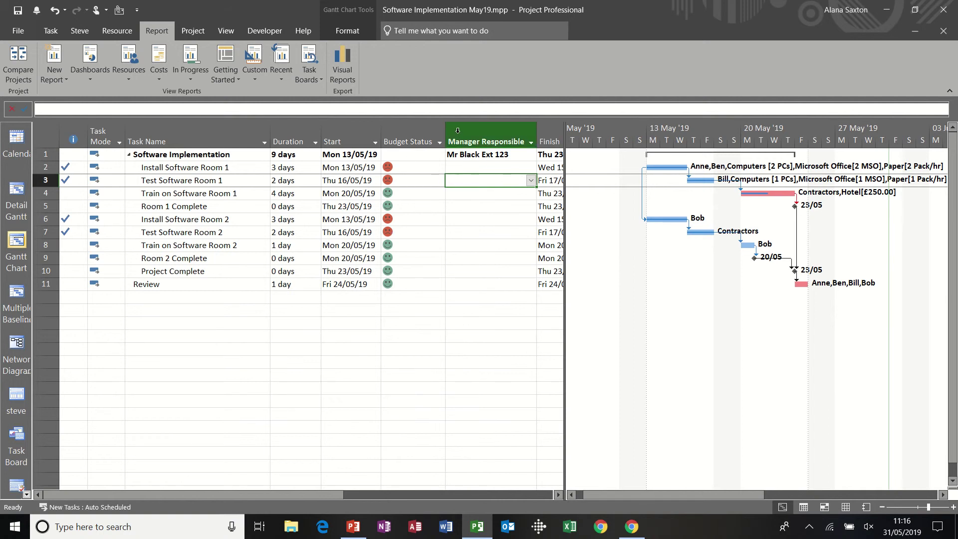
{"action": "right_click", "coordinate": [458, 137]}
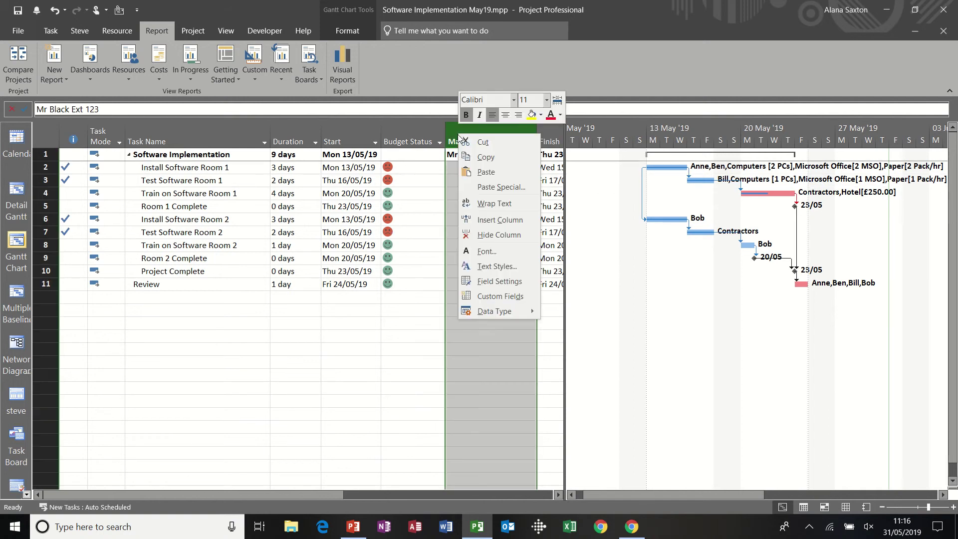
Rename the unused Text3 custom task field to 'Days Left'
{"action": "left_click", "coordinate": [478, 298]}
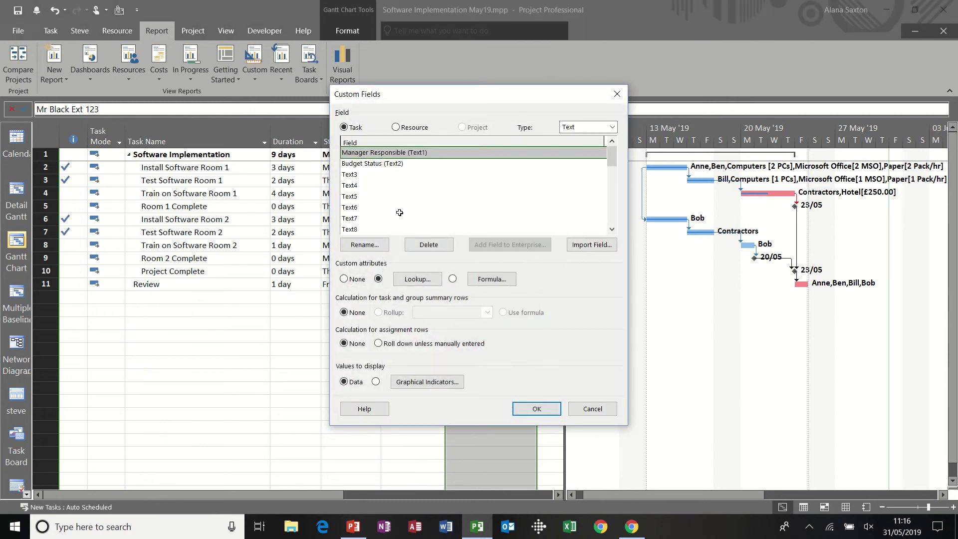
{"action": "left_click", "coordinate": [355, 175]}
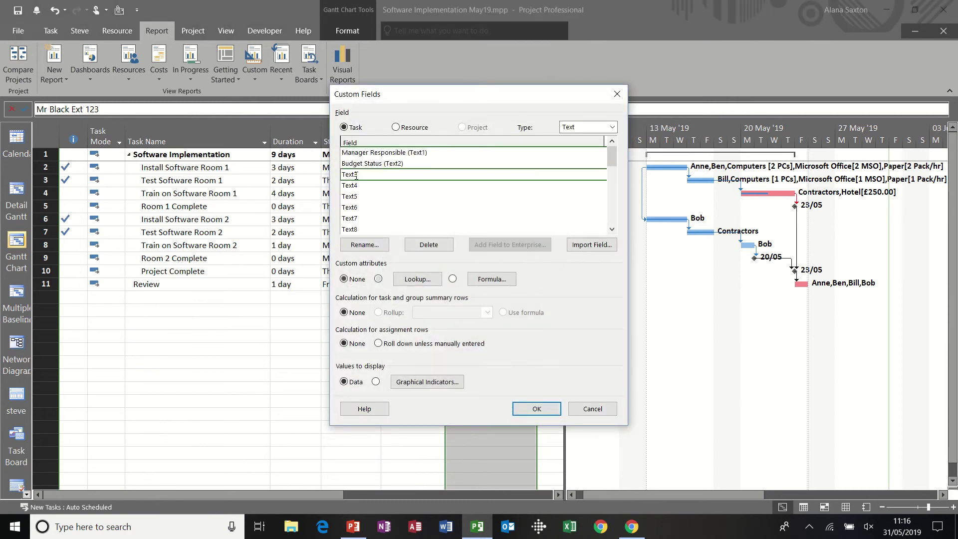
{"action": "left_click", "coordinate": [365, 245]}
{"action": "type", "text": "Days Left"}
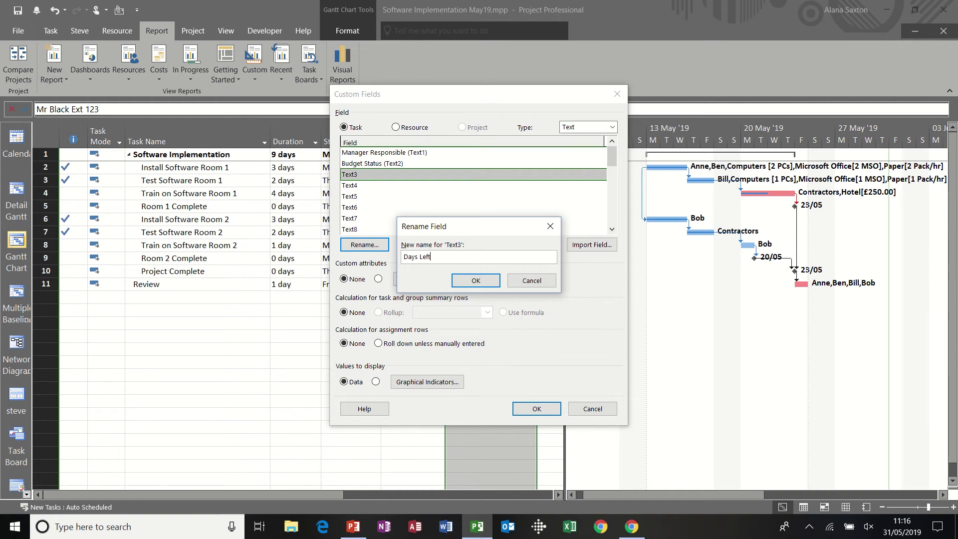
{"action": "left_click", "coordinate": [476, 280]}
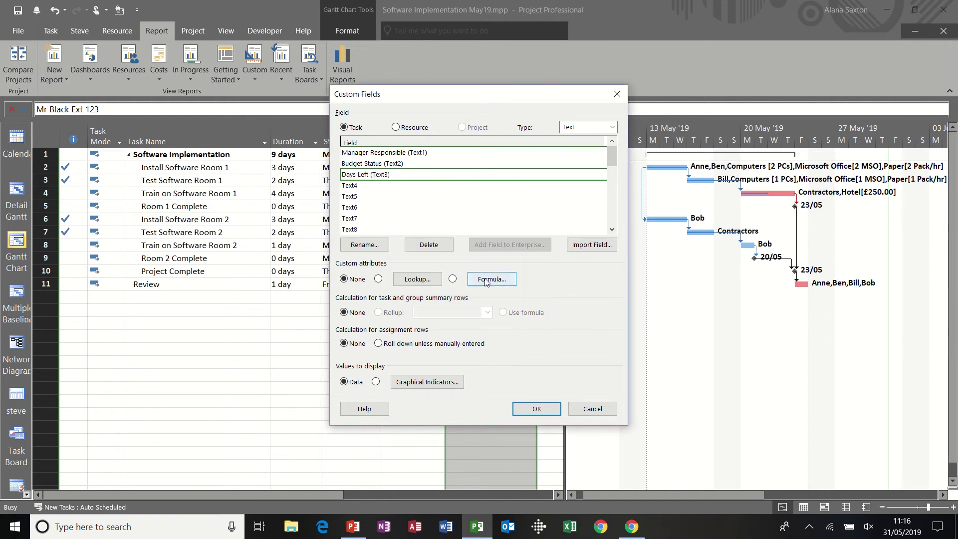
Give Days Left the formula DateDiff("d",now(),[Finish]) and accept it
{"action": "left_click", "coordinate": [486, 280]}
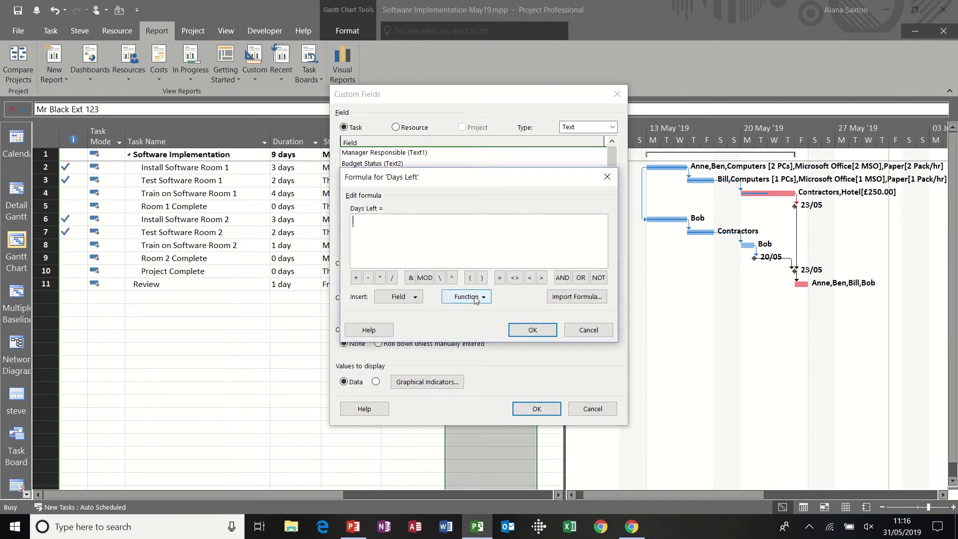
{"action": "left_click", "coordinate": [475, 298]}
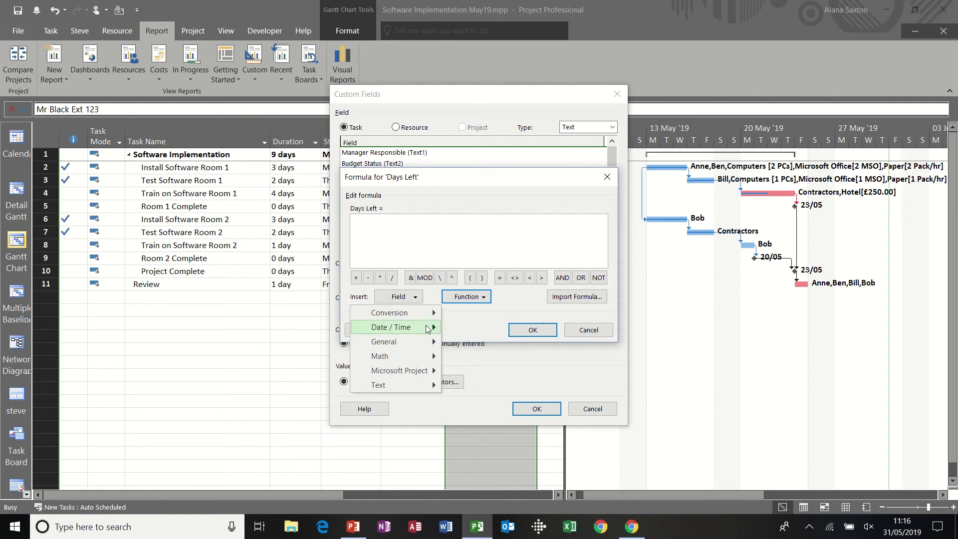
{"action": "mouse_move", "coordinate": [428, 329]}
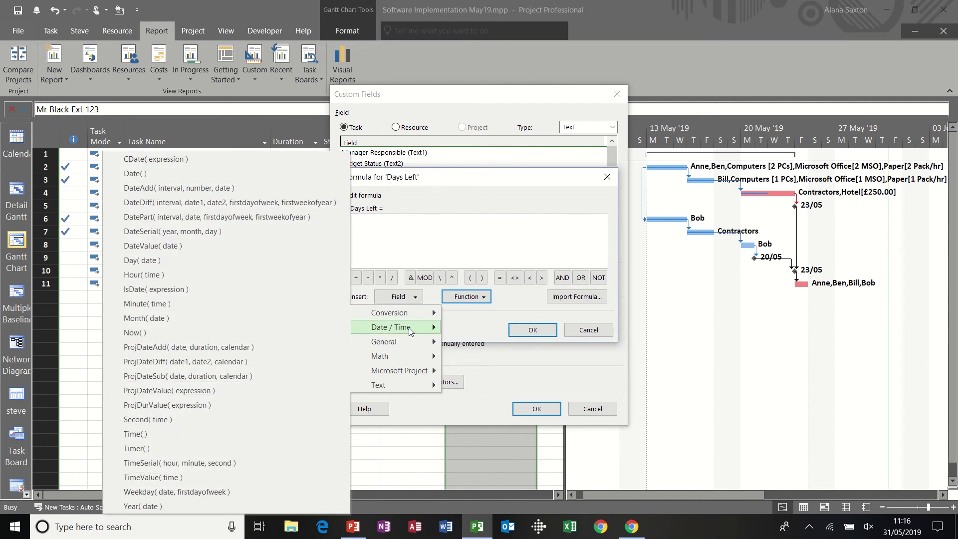
{"action": "left_click", "coordinate": [196, 202]}
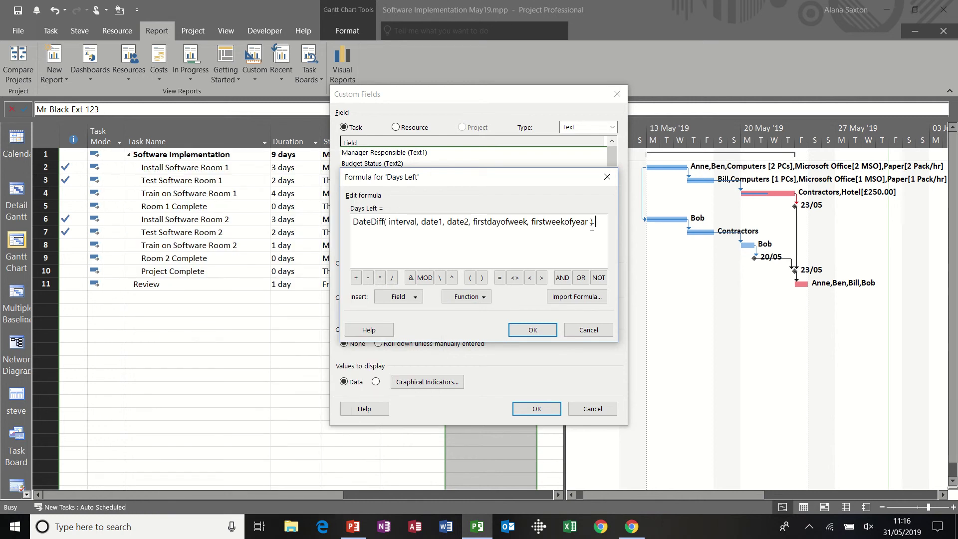
{"action": "left_click_drag", "start_coordinate": [590, 221], "coordinate": [390, 223]}
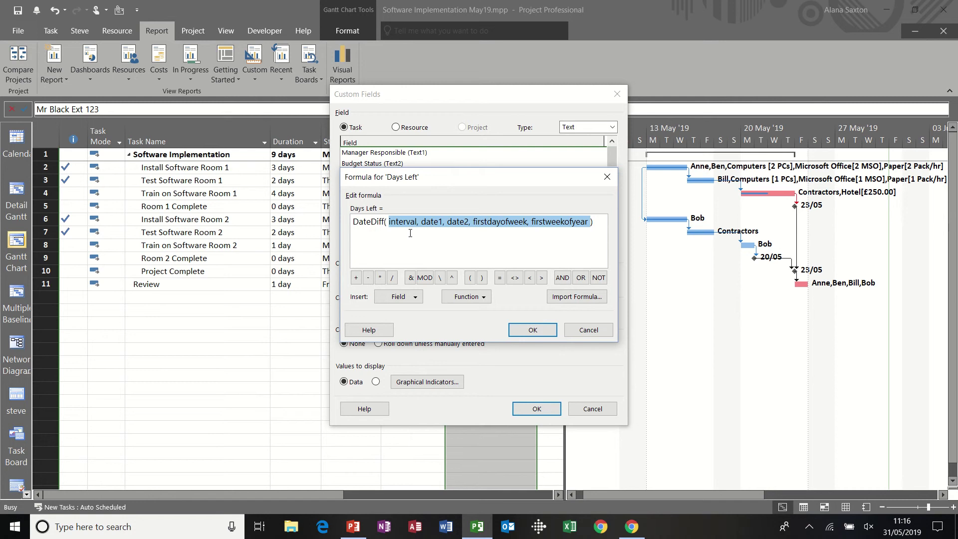
{"action": "type", "text": "\""}
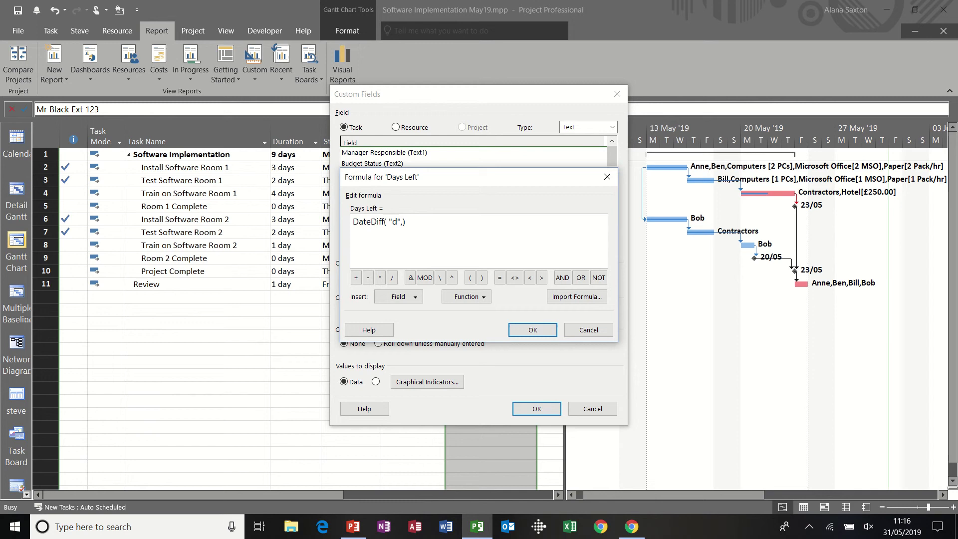
{"action": "type", "text": "d\",now("}
{"action": "left_click", "coordinate": [399, 297]}
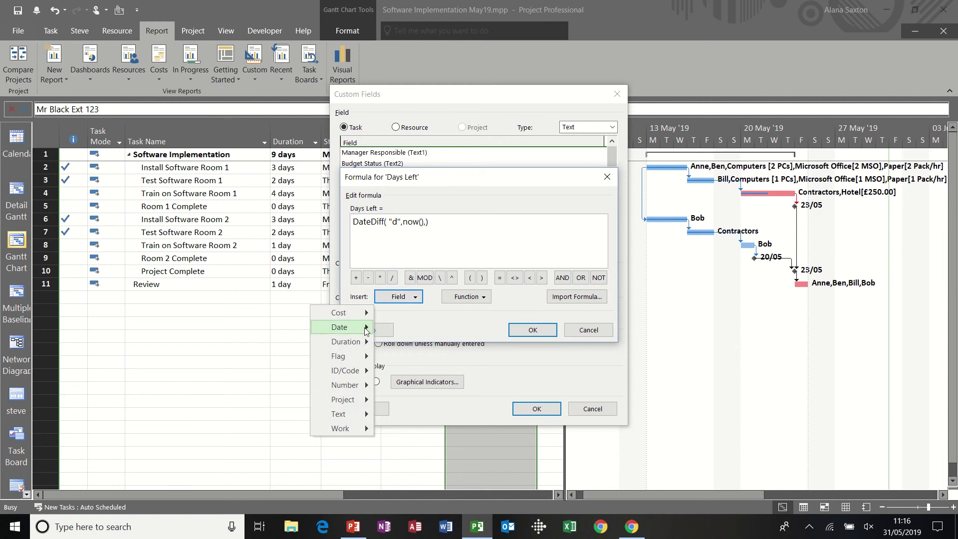
{"action": "mouse_move", "coordinate": [349, 327]}
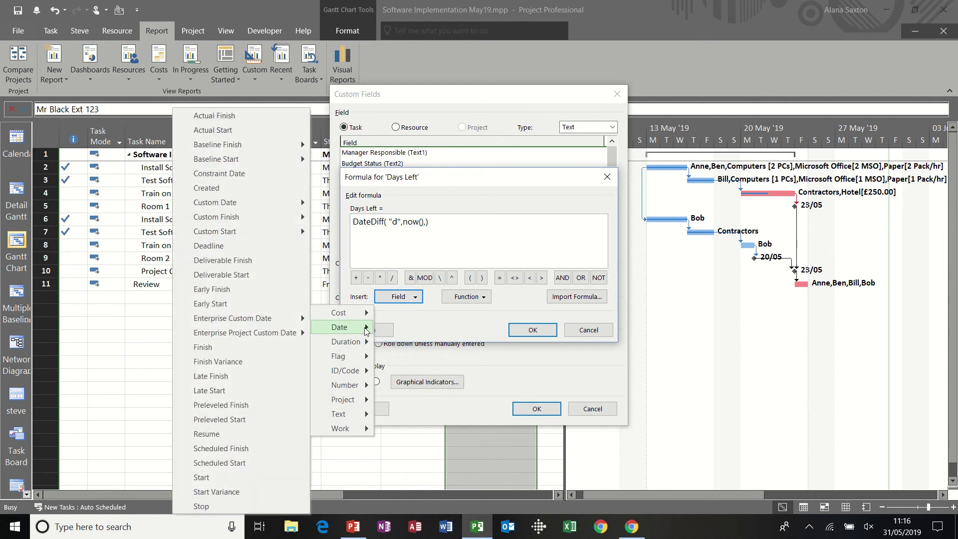
{"action": "left_click", "coordinate": [258, 347]}
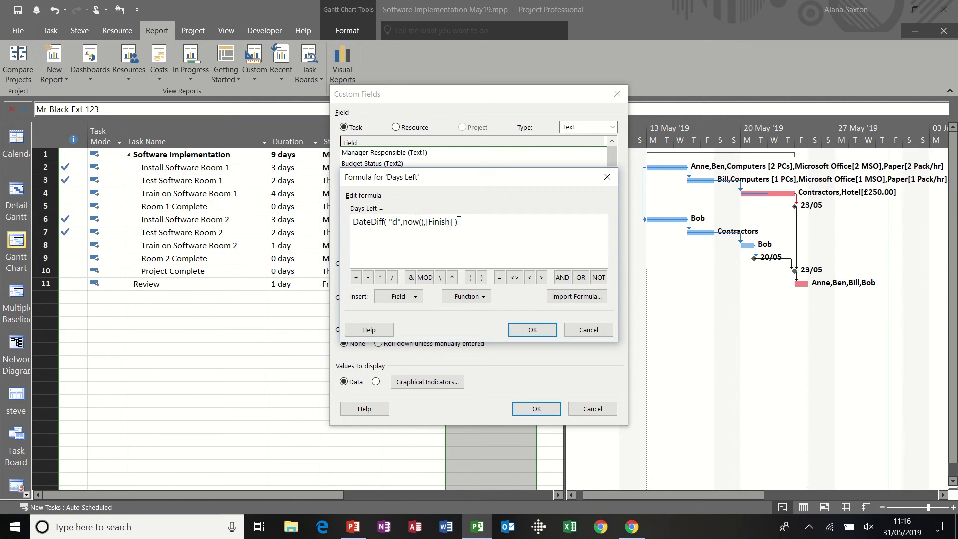
{"action": "left_click", "coordinate": [532, 330]}
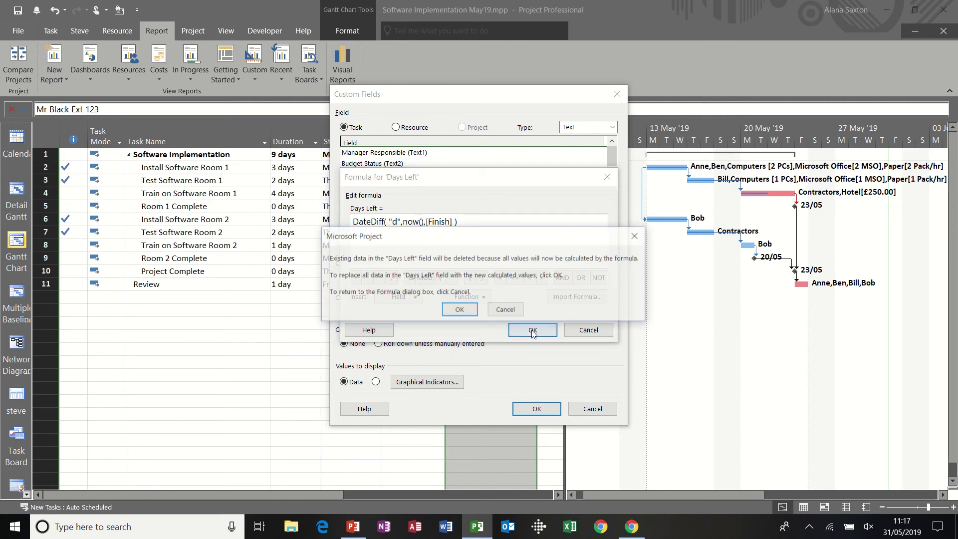
Accept the Days Left formula and insert the Text3 (Days Left) column beside Manager Responsible
{"action": "left_click", "coordinate": [459, 310]}
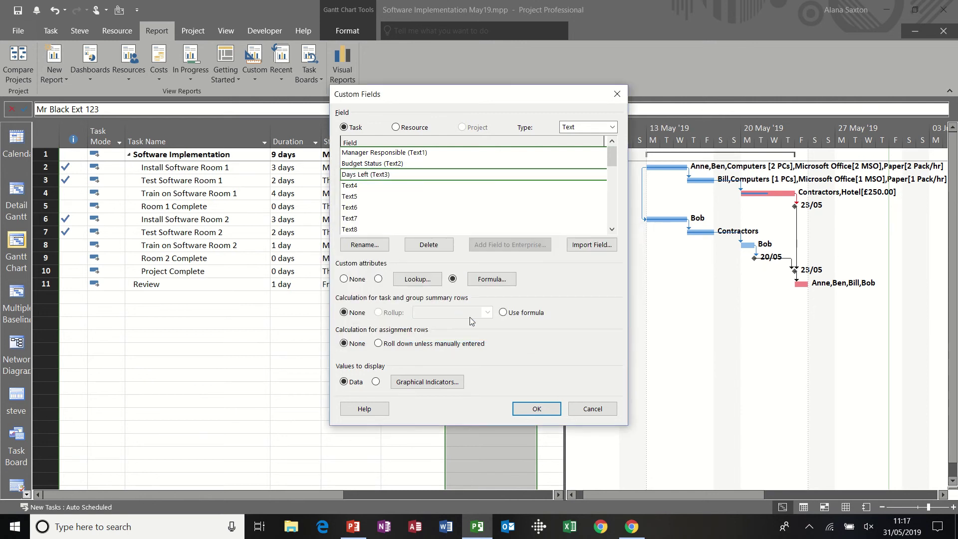
{"action": "left_click", "coordinate": [536, 408]}
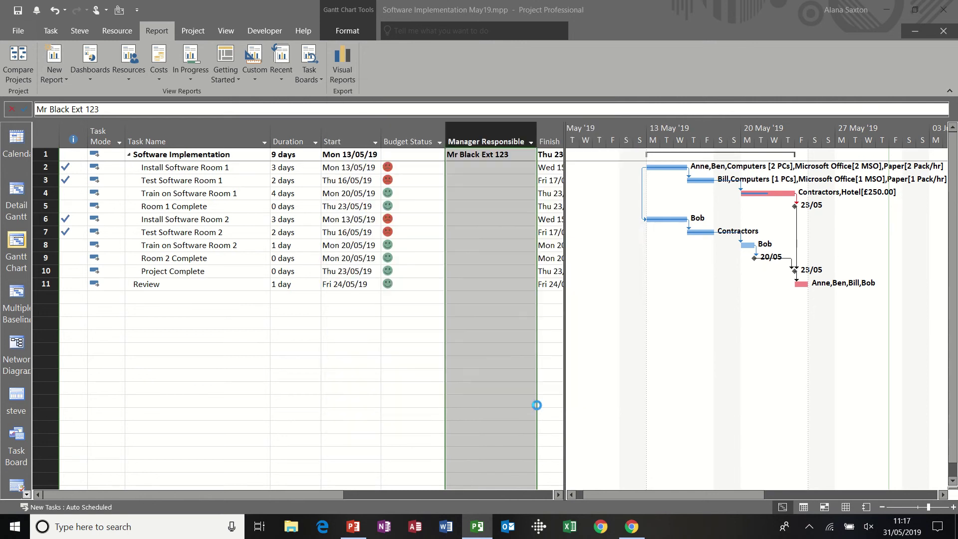
{"action": "right_click", "coordinate": [457, 141]}
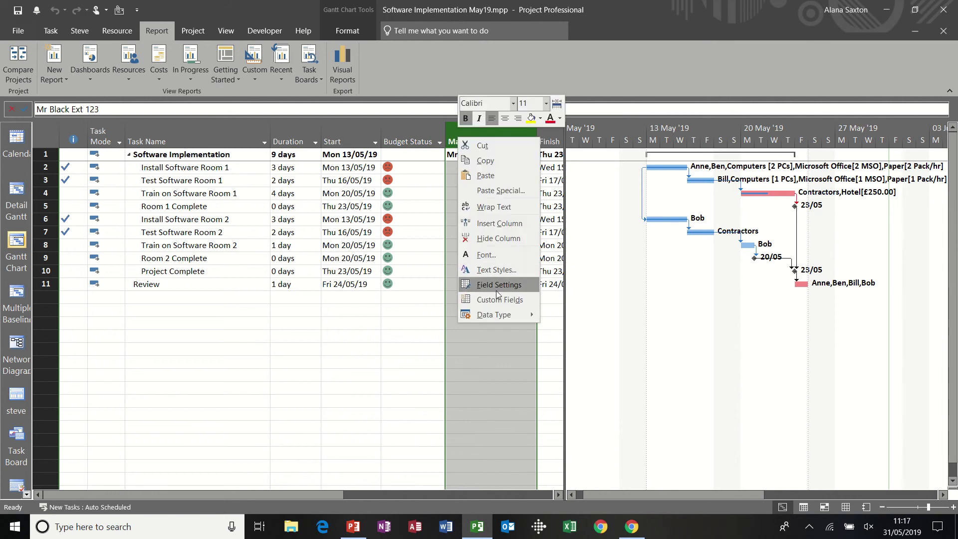
{"action": "left_click", "coordinate": [490, 224]}
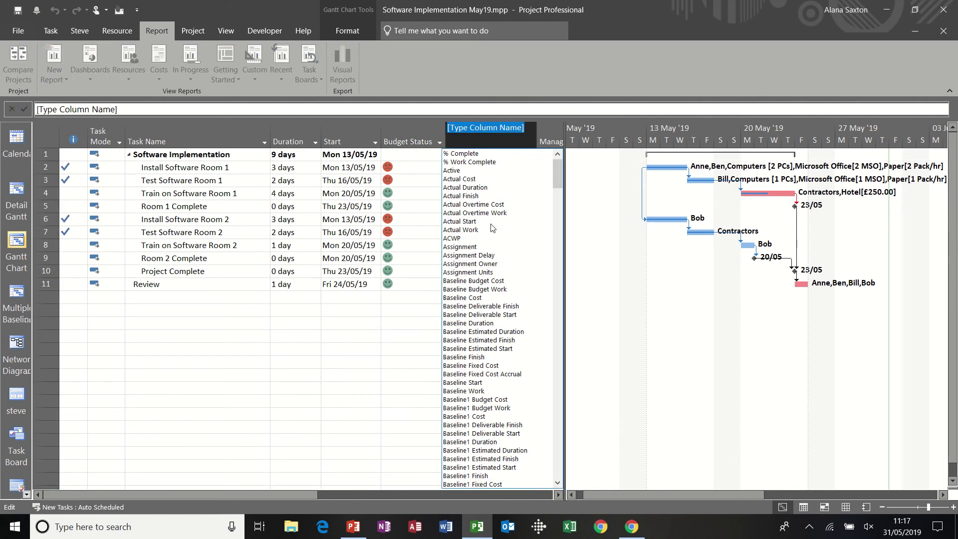
{"action": "type", "text": "task Calendar"}
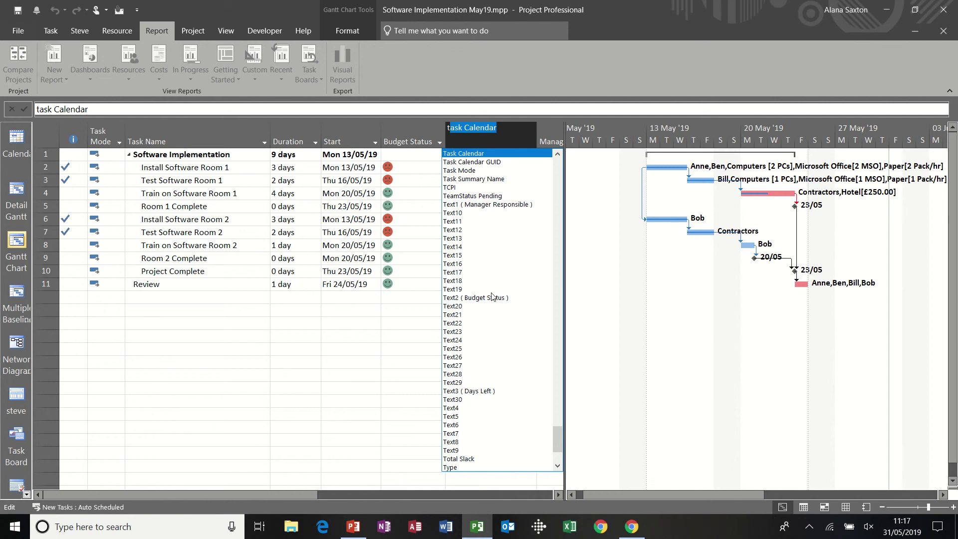
{"action": "left_click", "coordinate": [473, 391]}
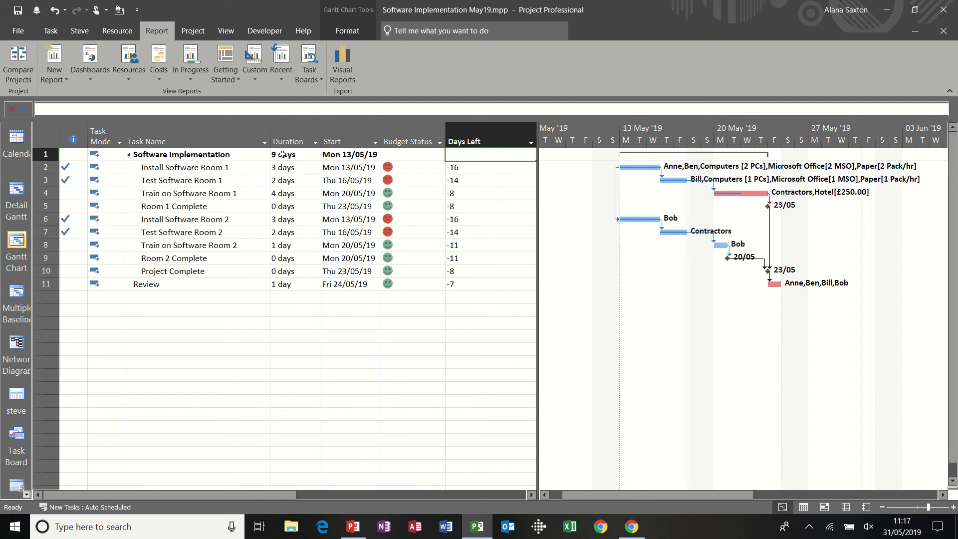
Change the summary task's start to Fri 31/05/19 and widen the table to show Manager Responsible
{"action": "left_click", "coordinate": [341, 154]}
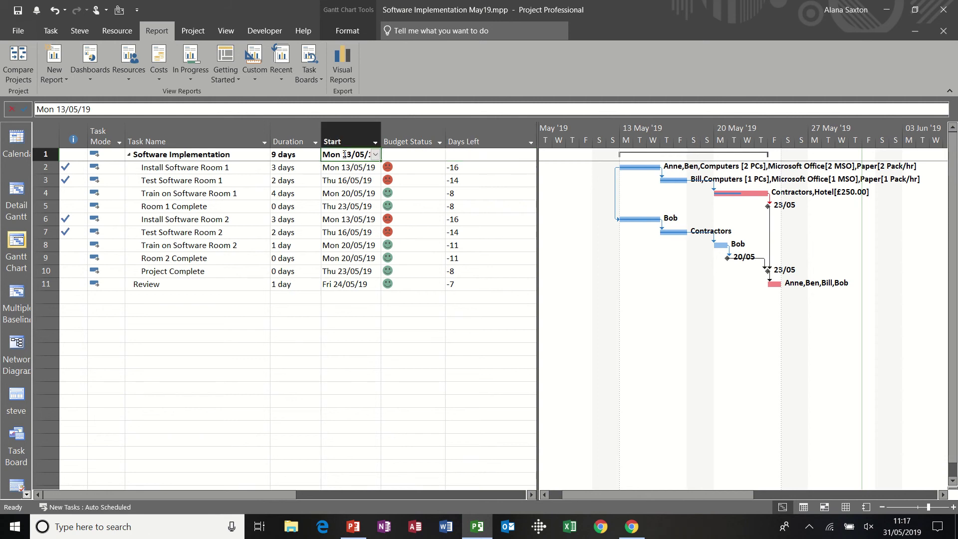
{"action": "left_click", "coordinate": [375, 155]}
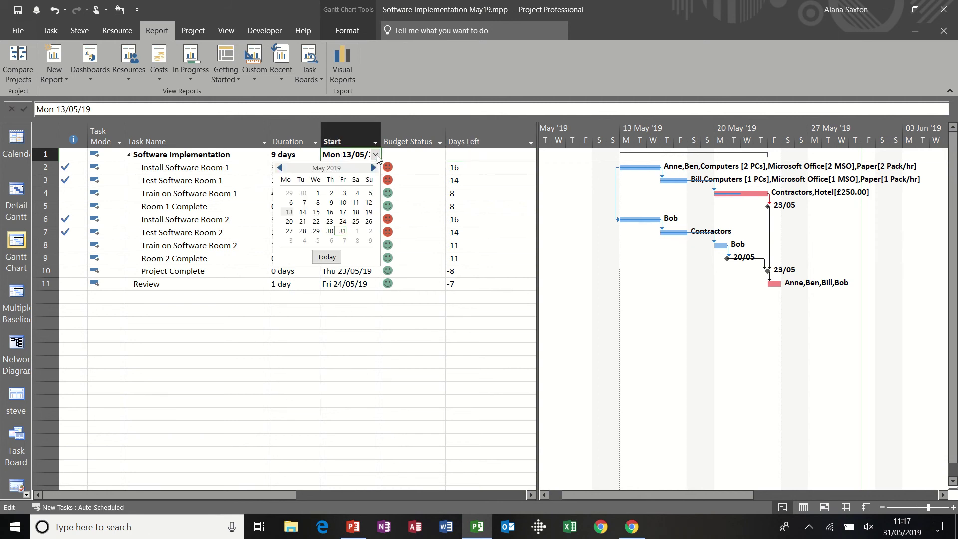
{"action": "left_click", "coordinate": [342, 232]}
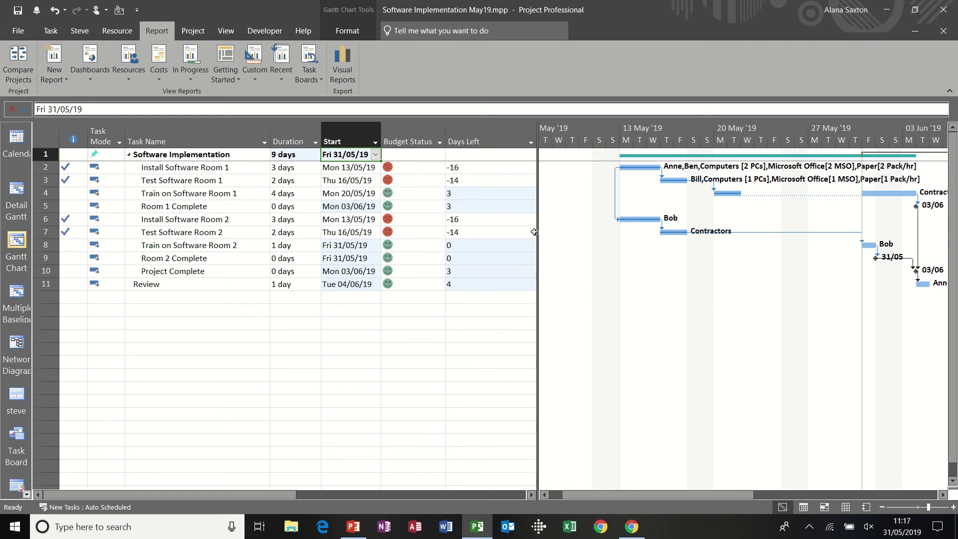
{"action": "left_click_drag", "start_coordinate": [538, 232], "coordinate": [634, 233]}
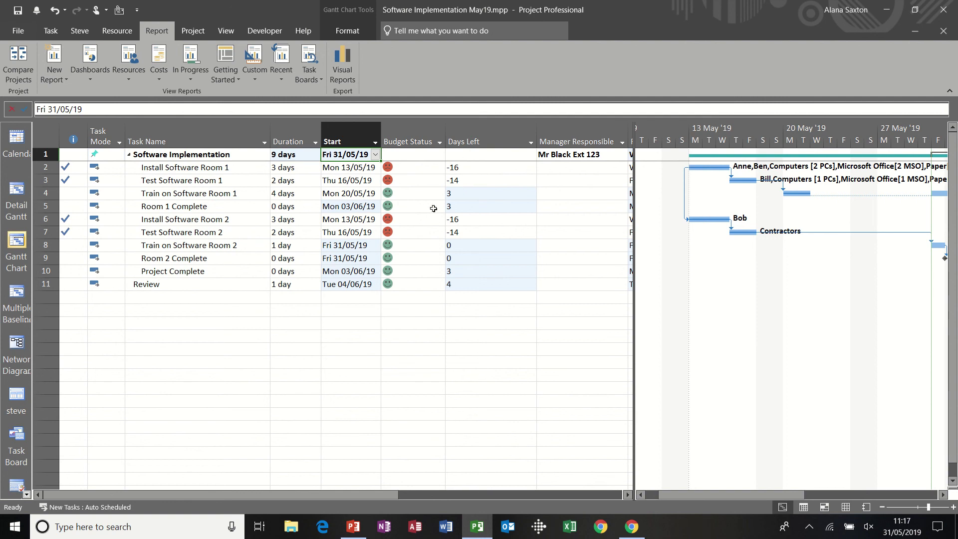
Save the current sheet fields as a new table named steve1, since steve is taken
{"action": "left_click", "coordinate": [224, 31]}
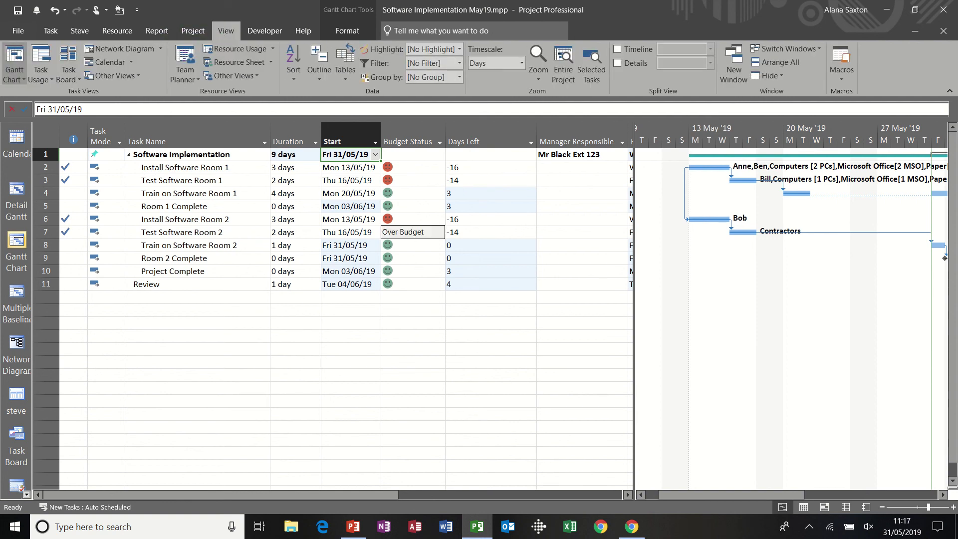
{"action": "left_click", "coordinate": [348, 78]}
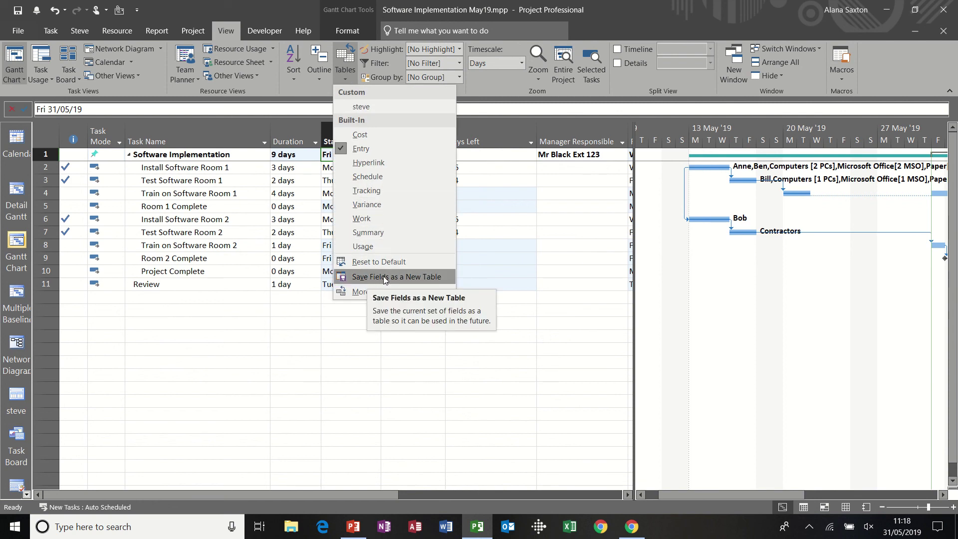
{"action": "left_click", "coordinate": [400, 277]}
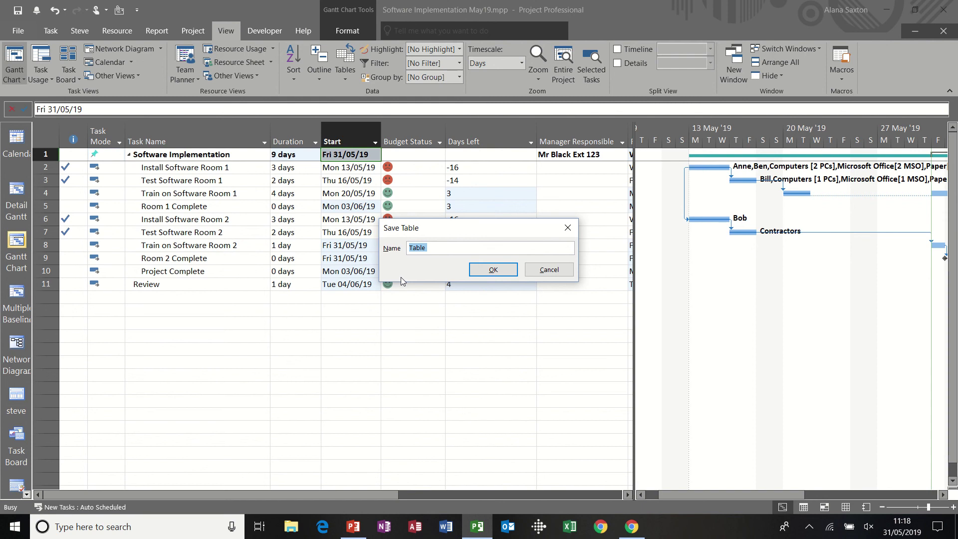
{"action": "type", "text": "steve"}
{"action": "left_click", "coordinate": [486, 270]}
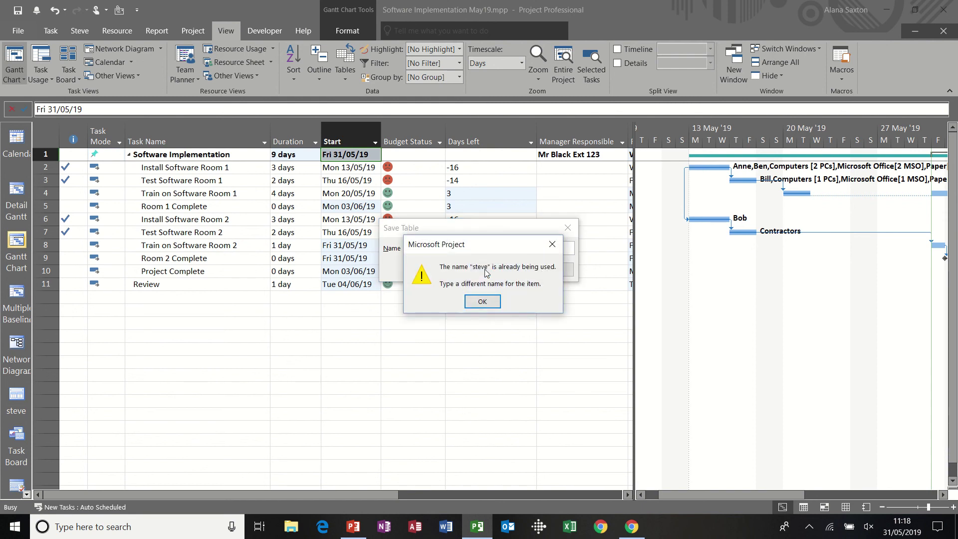
{"action": "left_click", "coordinate": [484, 304]}
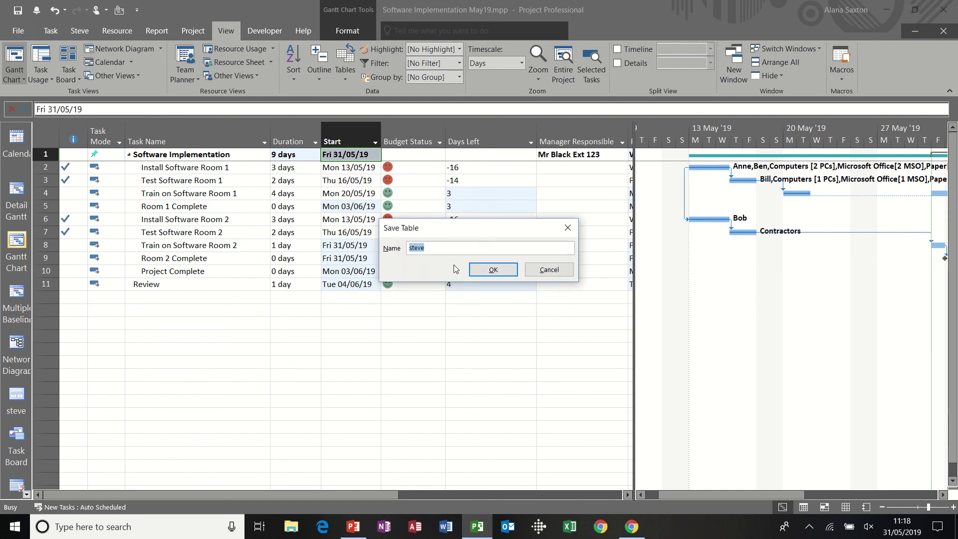
{"action": "left_click", "coordinate": [442, 248]}
{"action": "left_click", "coordinate": [490, 271]}
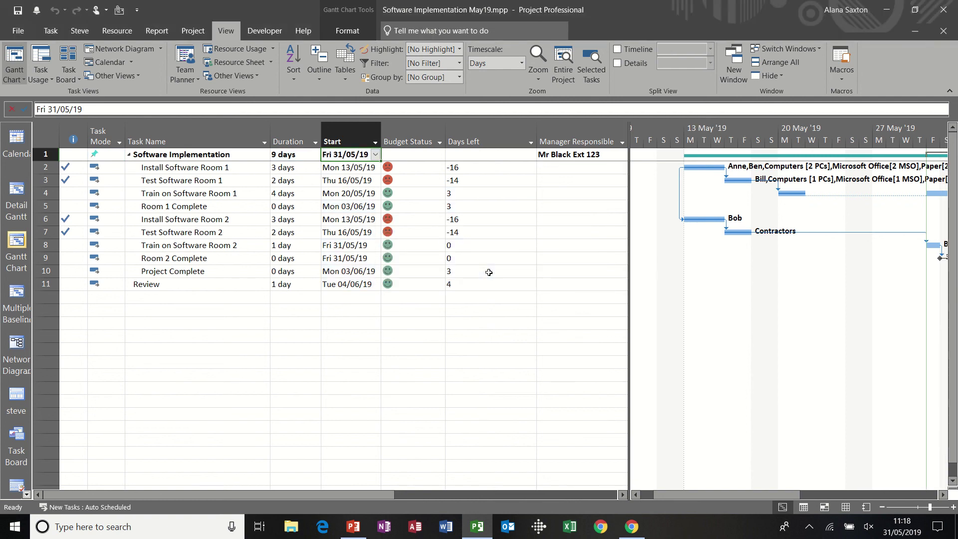
Apply the steve table, then the steve1 table, widening the sheet to show its columns
{"action": "left_click", "coordinate": [343, 79]}
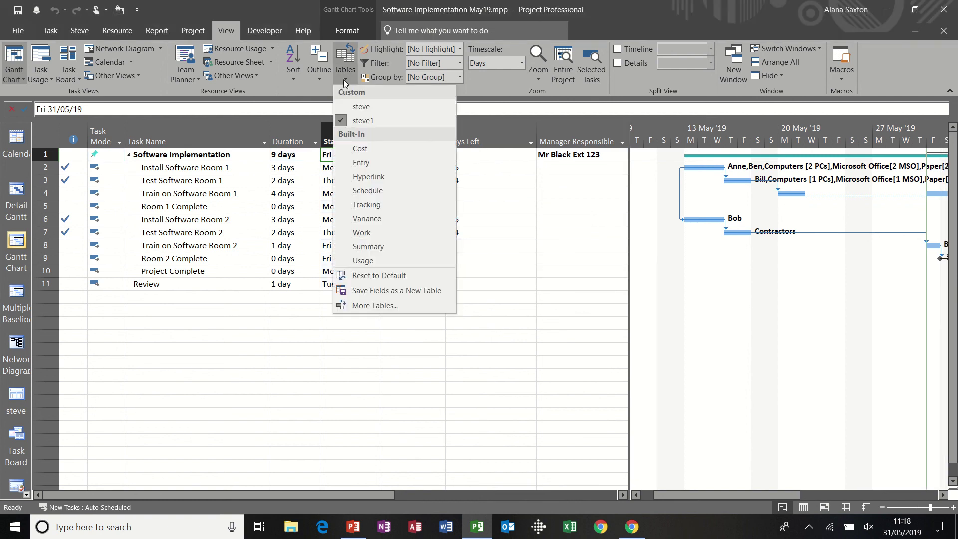
{"action": "left_click", "coordinate": [361, 107]}
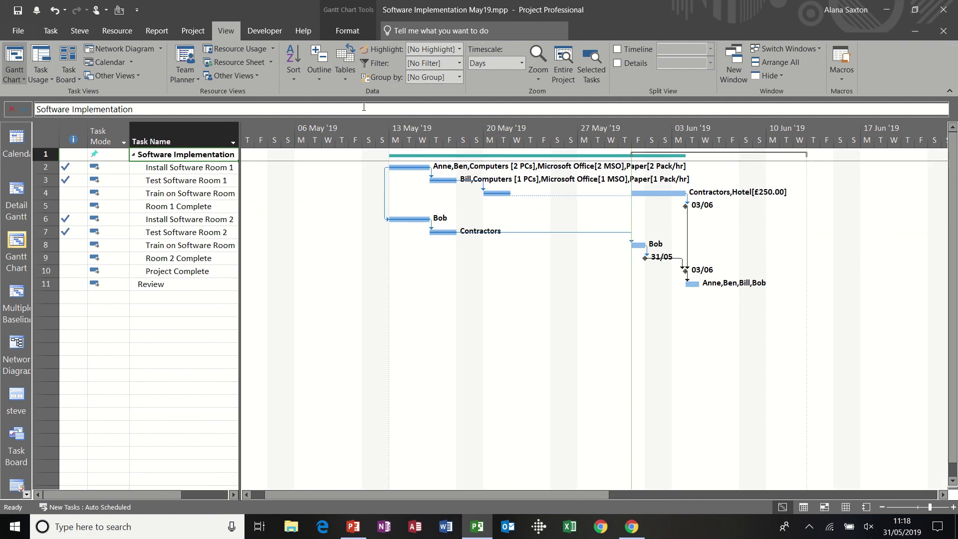
{"action": "left_click_drag", "start_coordinate": [240, 187], "coordinate": [546, 187]}
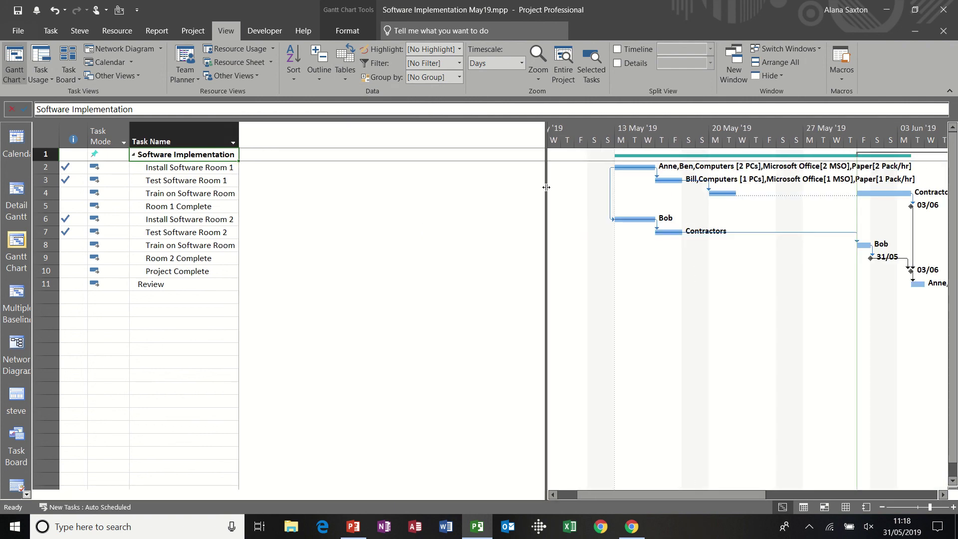
{"action": "left_click", "coordinate": [347, 80]}
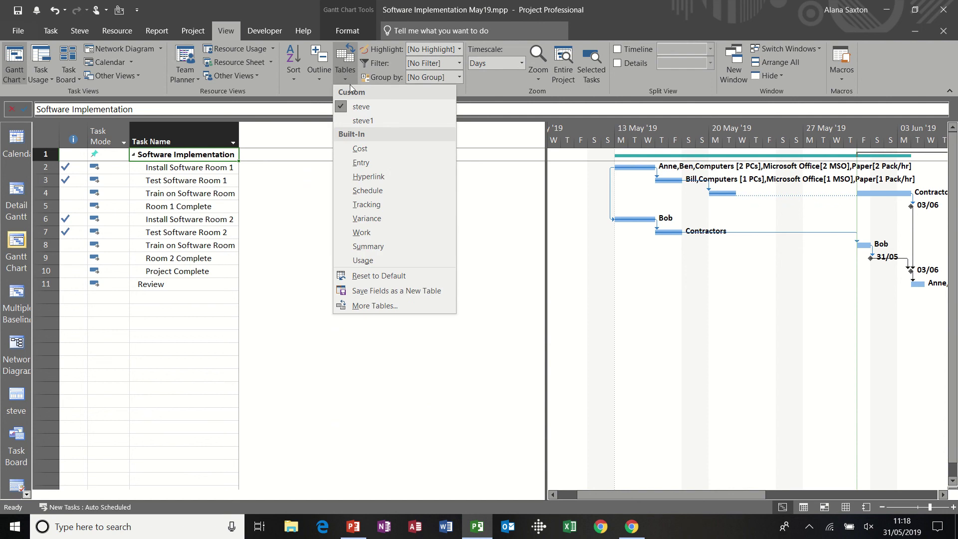
{"action": "left_click", "coordinate": [360, 120]}
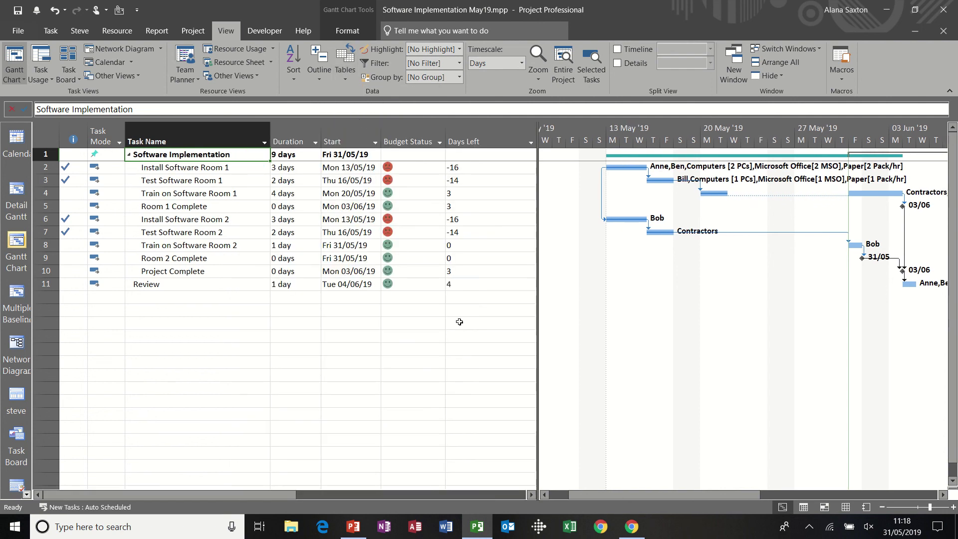
{"action": "left_click_drag", "start_coordinate": [537, 309], "coordinate": [608, 299]}
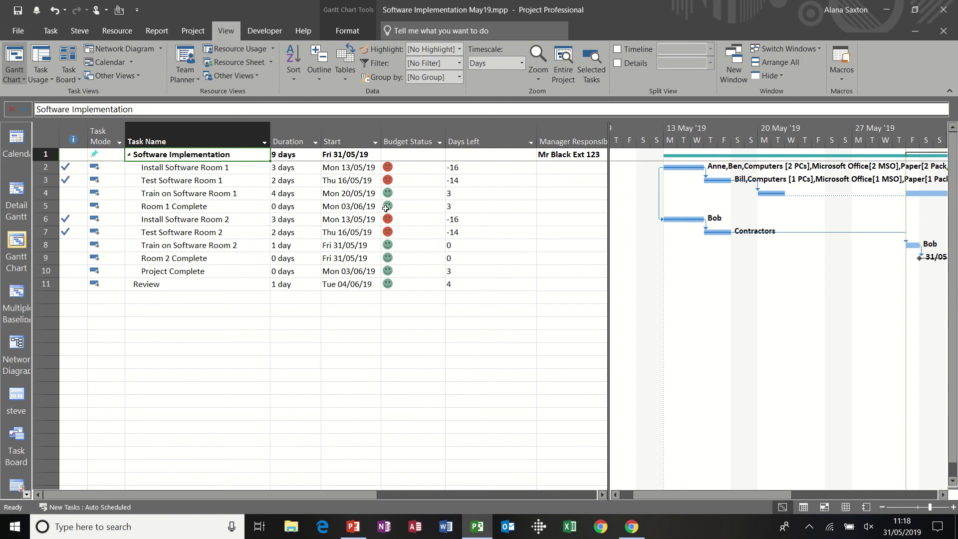
Apply the Entry table and hide its Budget Status, Days Left and Manager Responsible columns
{"action": "left_click", "coordinate": [341, 75]}
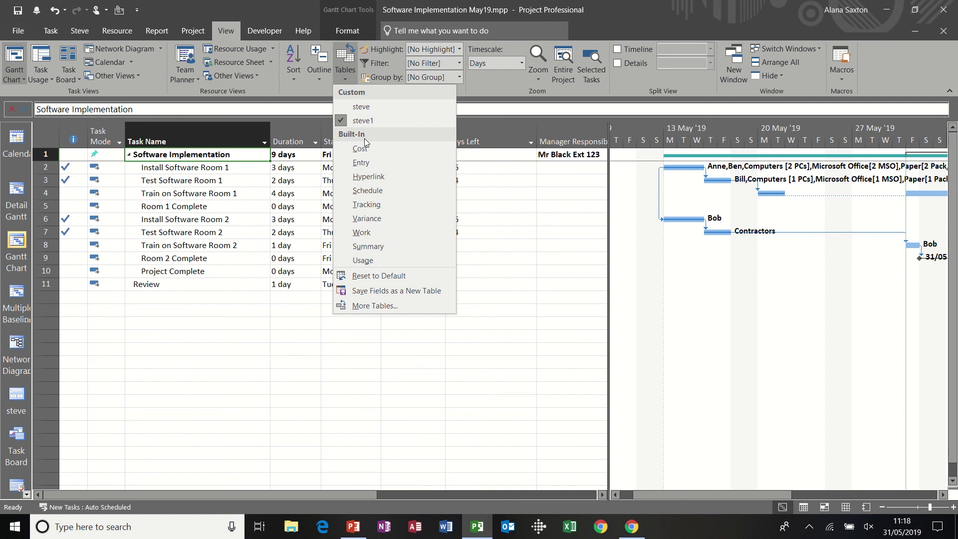
{"action": "left_click", "coordinate": [364, 163]}
{"action": "left_click", "coordinate": [385, 126]}
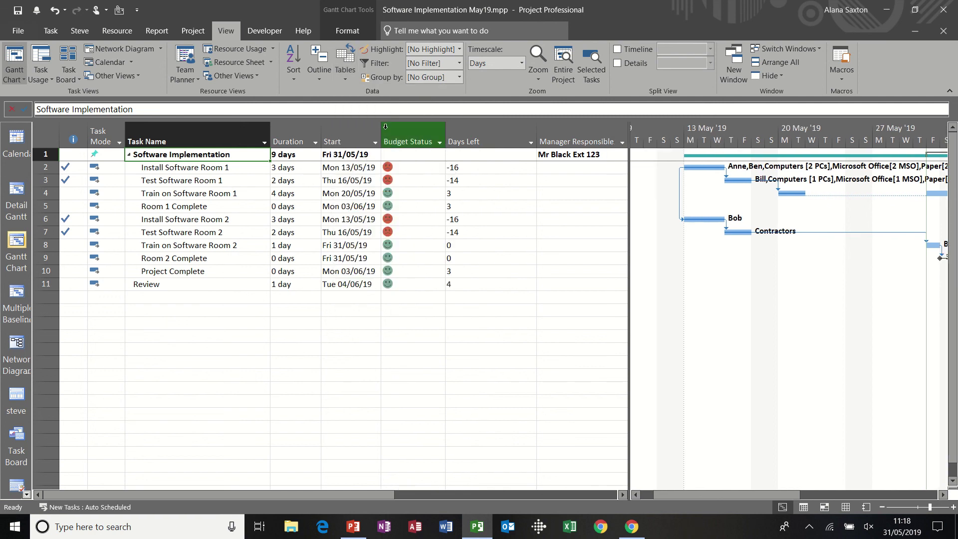
{"action": "left_click_drag", "start_coordinate": [401, 131], "coordinate": [548, 132]}
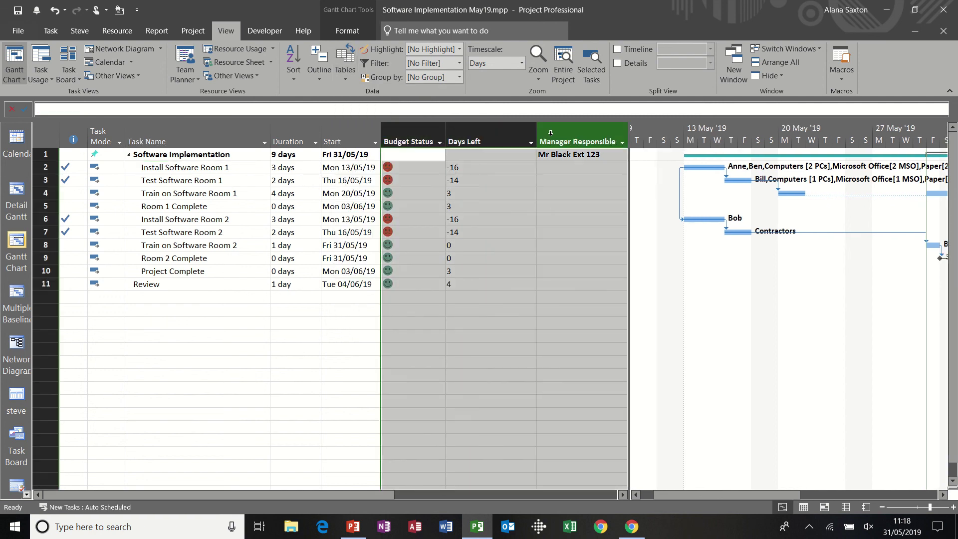
{"action": "key", "text": "Delete"}
Reapply the steve1 table to the task sheet
{"action": "left_click", "coordinate": [375, 204]}
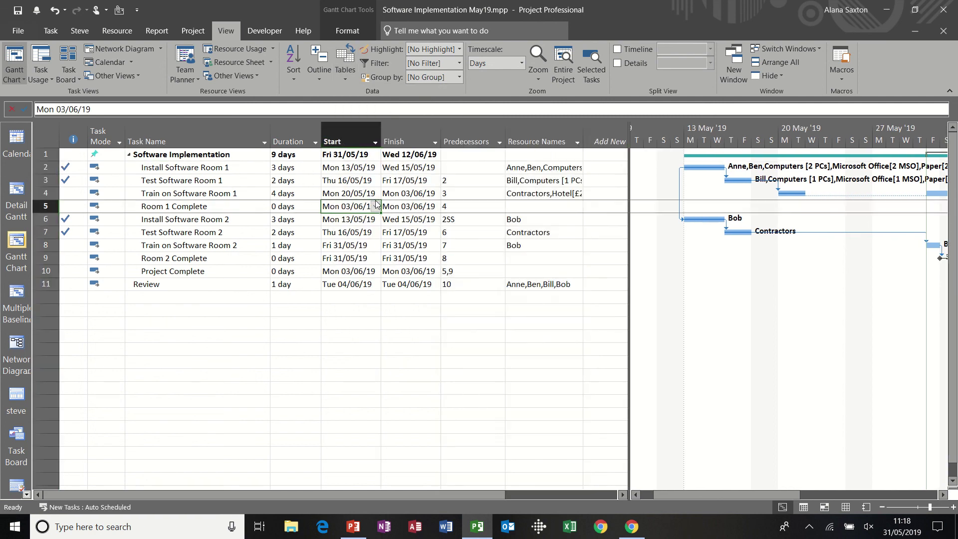
{"action": "left_click", "coordinate": [340, 78]}
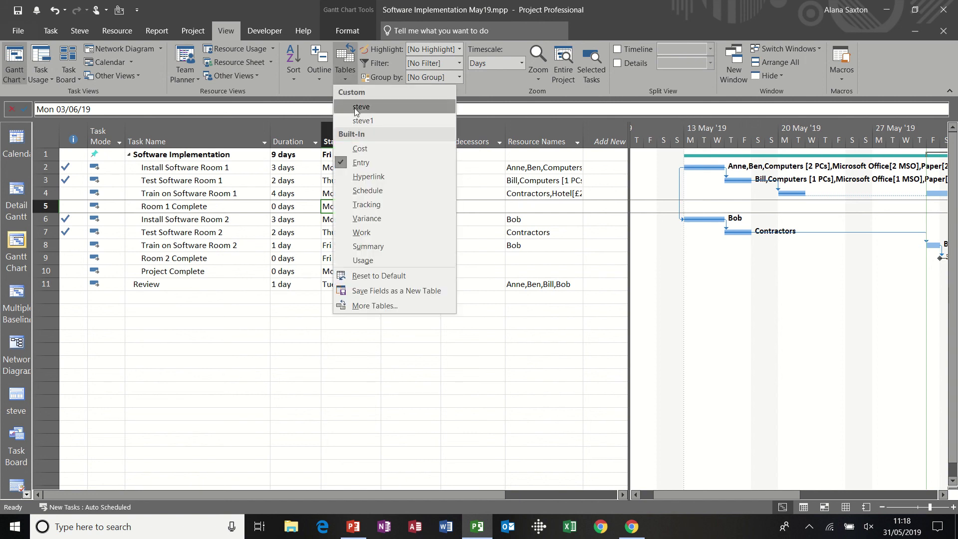
{"action": "left_click", "coordinate": [357, 121]}
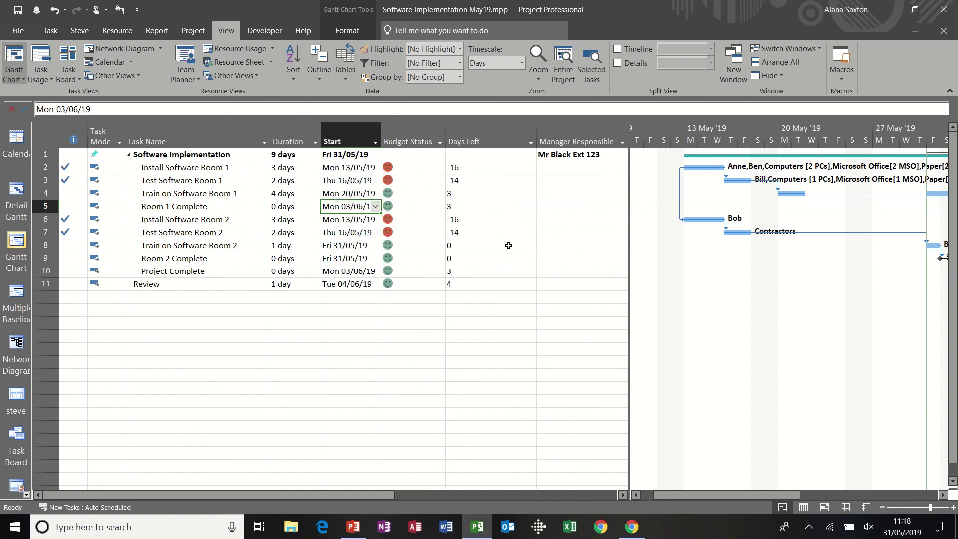